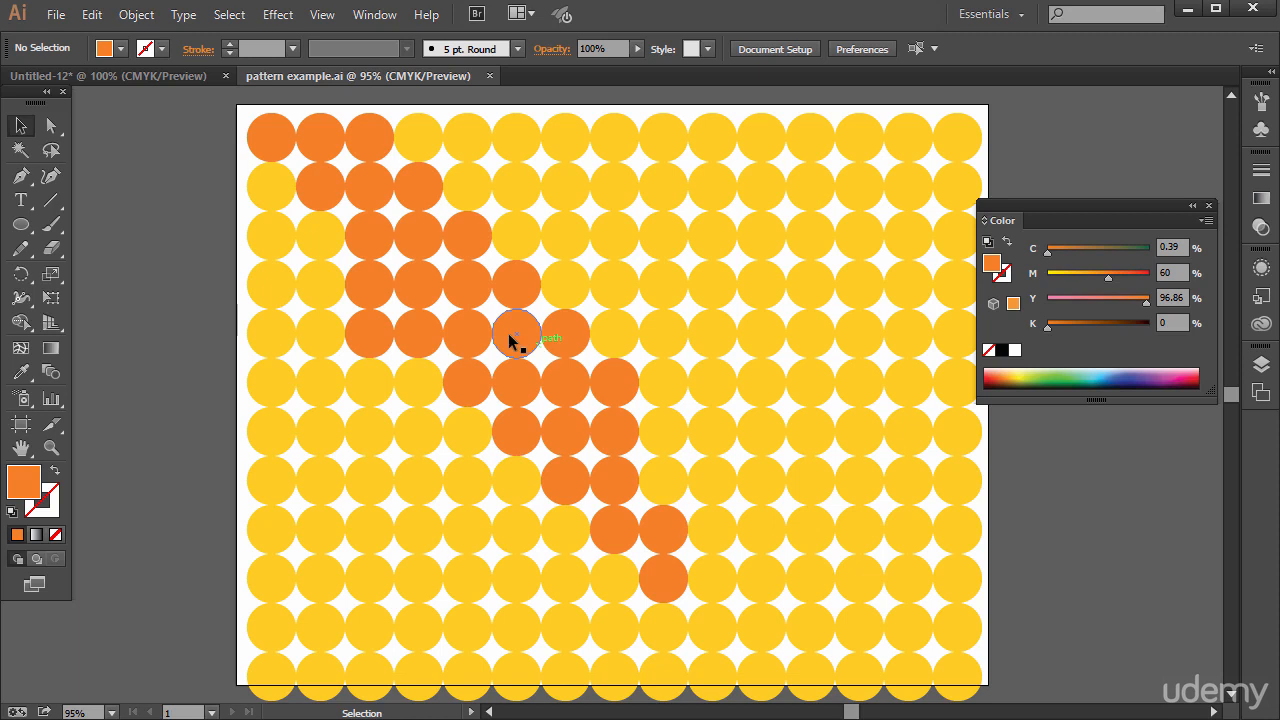
Create a new blank document with the default settings
{"action": "left_click", "coordinate": [52, 126]}
{"action": "left_click", "coordinate": [122, 78]}
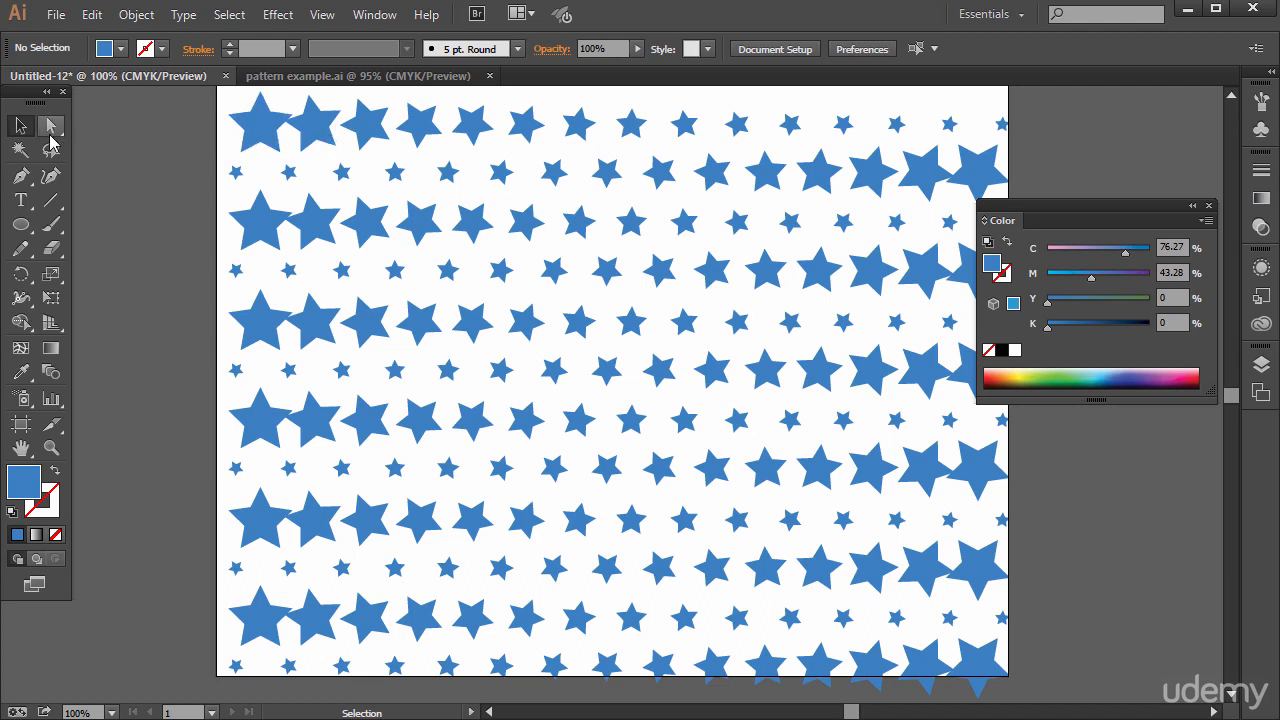
{"action": "left_click", "coordinate": [56, 14]}
{"action": "left_click", "coordinate": [88, 38]}
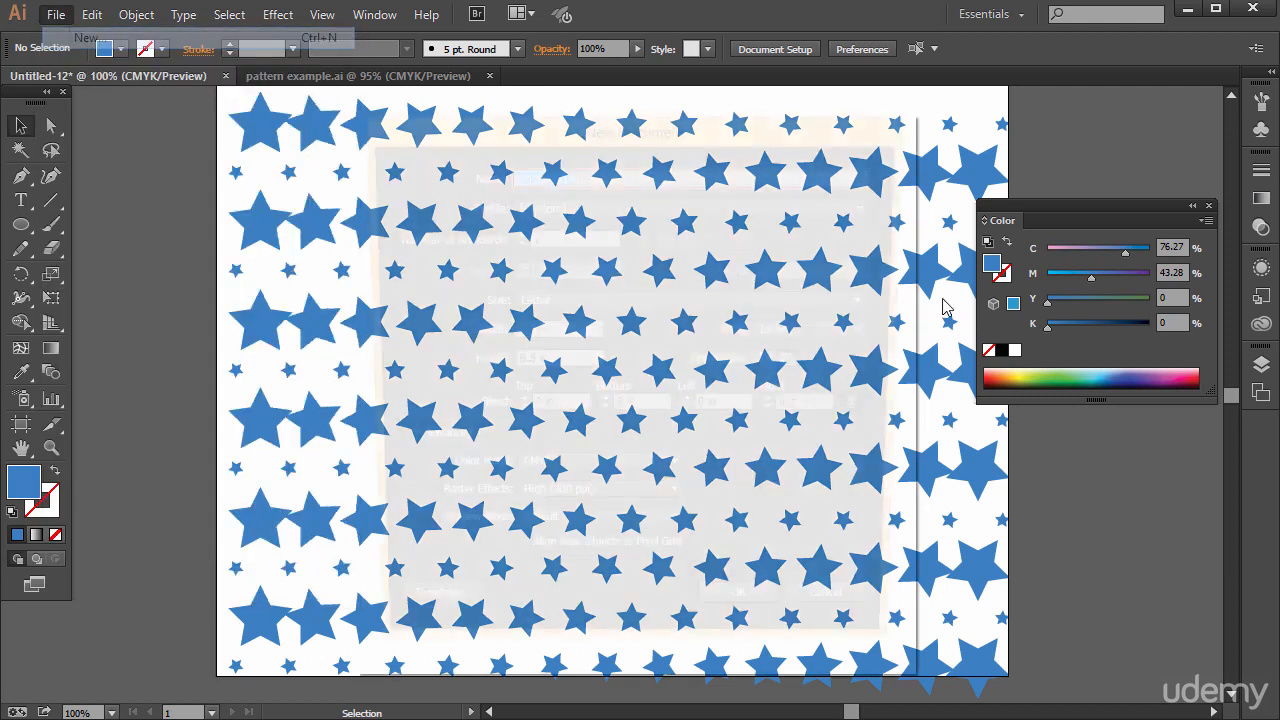
{"action": "left_click", "coordinate": [750, 622]}
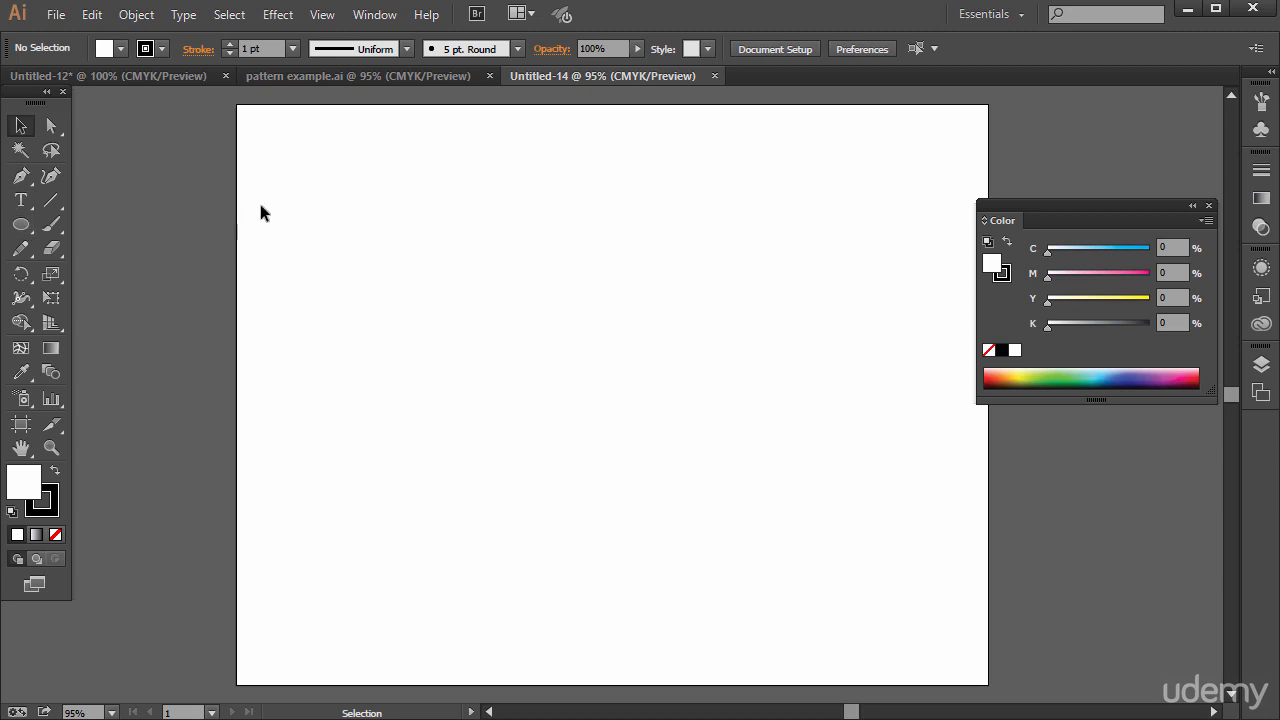
Draw a small circle in the upper-left corner of the new document's artboard
{"action": "left_click", "coordinate": [403, 76]}
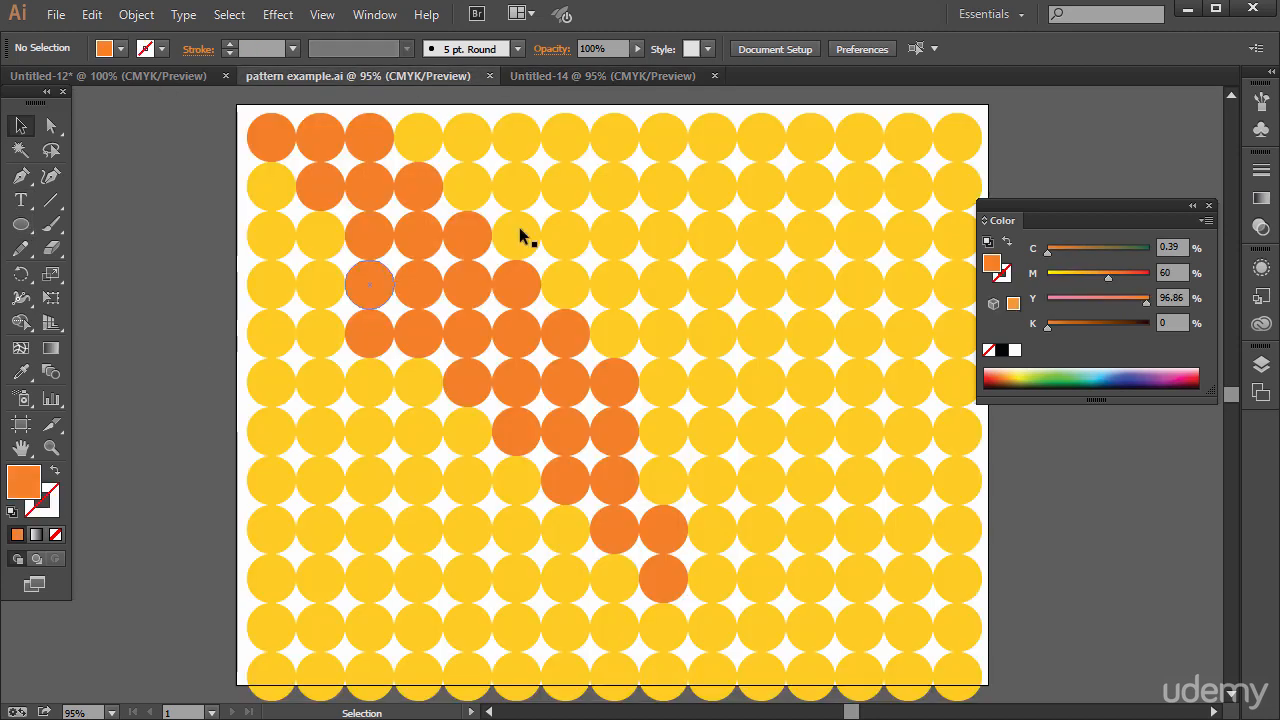
{"action": "left_click", "coordinate": [527, 78]}
{"action": "left_click_drag", "start_coordinate": [21, 224], "coordinate": [127, 274]}
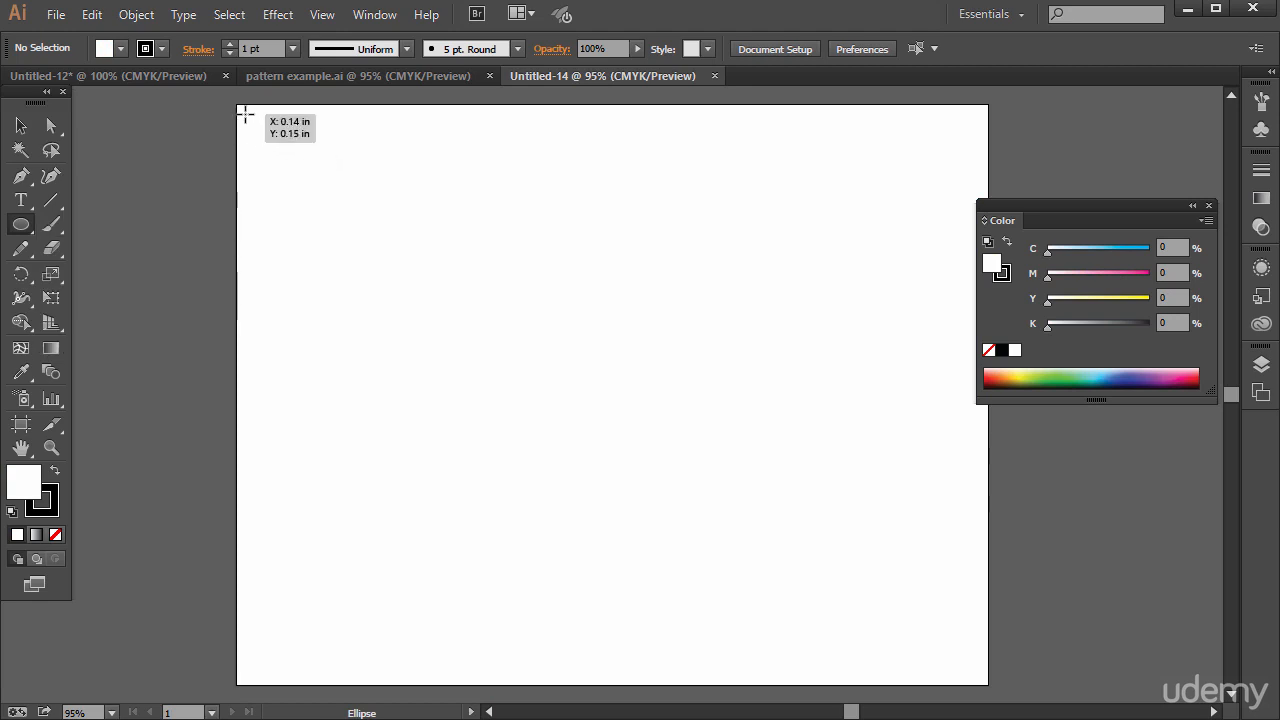
{"action": "left_click_drag", "start_coordinate": [245, 115], "coordinate": [295, 172]}
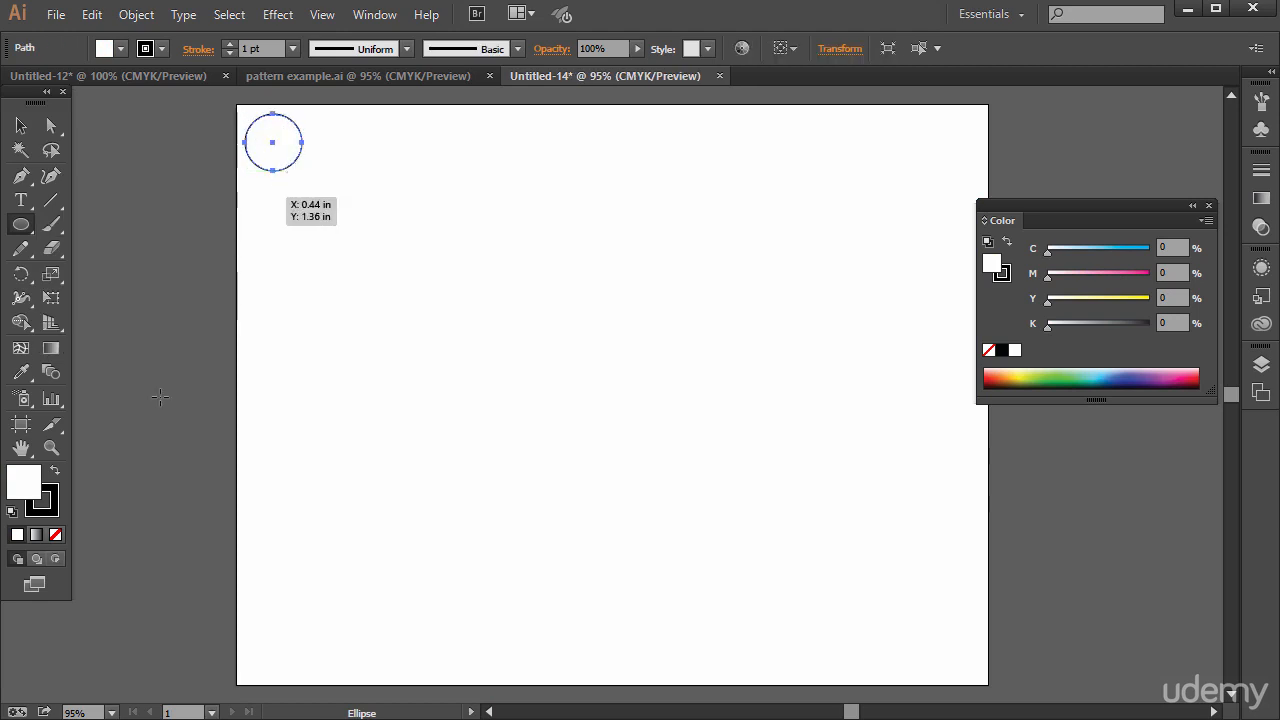
Fill the circle with light blue (about C 65.85, M 0, Y 9.4, K 0)
{"action": "double_click", "coordinate": [31, 494]}
{"action": "left_click", "coordinate": [692, 363]}
{"action": "left_click", "coordinate": [697, 393]}
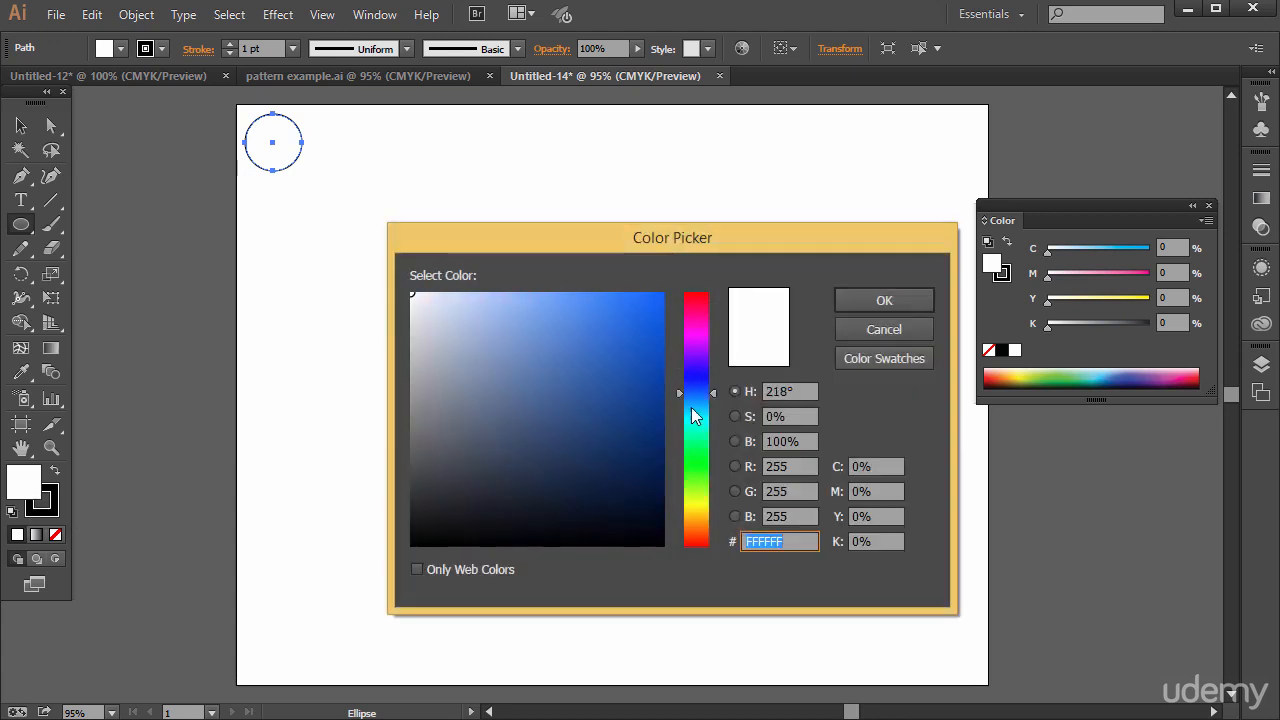
{"action": "left_click", "coordinate": [692, 413]}
{"action": "left_click", "coordinate": [644, 318]}
{"action": "left_click", "coordinate": [898, 299]}
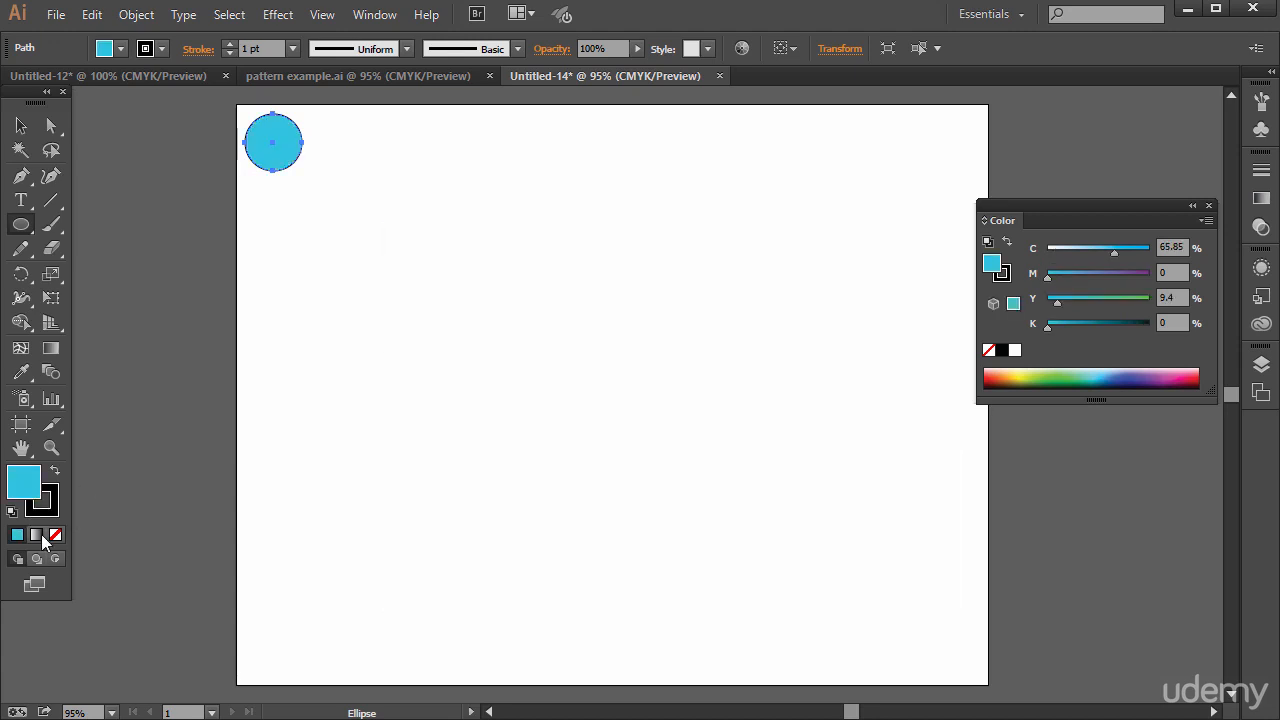
Remove the circle's stroke and make the fill the active colour attribute again
{"action": "left_click", "coordinate": [48, 510]}
{"action": "left_click", "coordinate": [55, 535]}
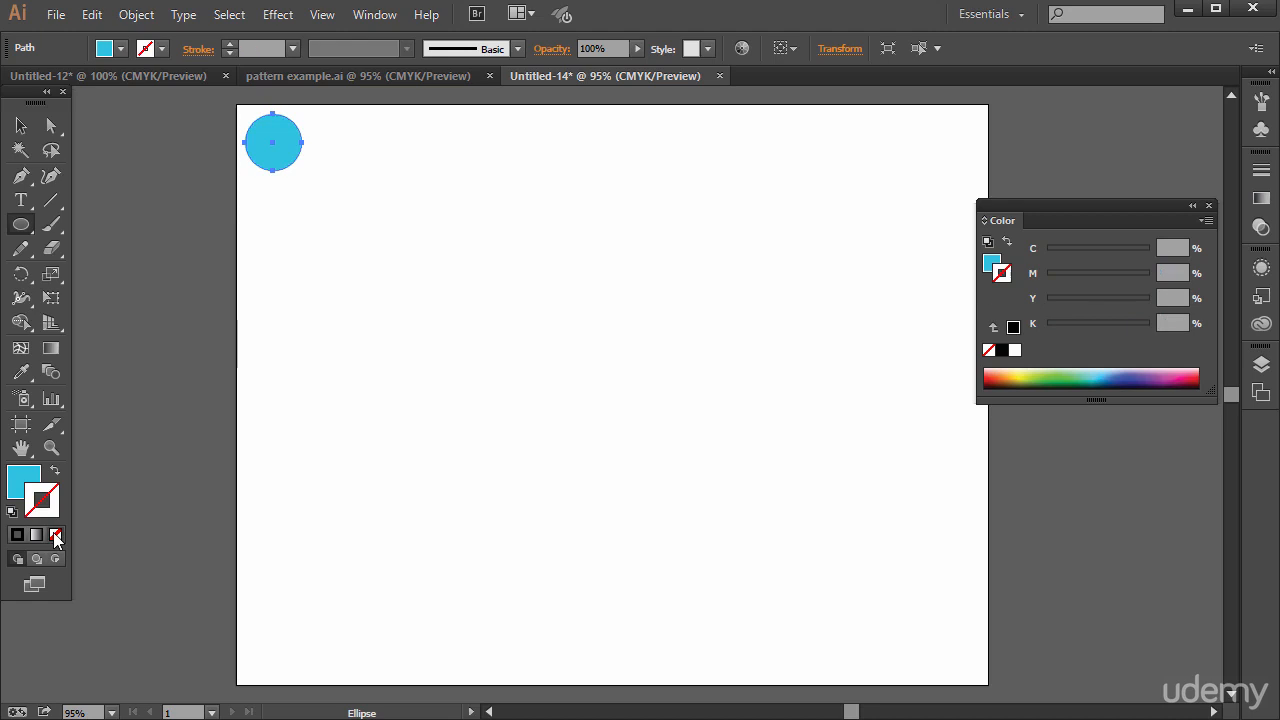
{"action": "left_click", "coordinate": [26, 480]}
Copy the circle directly to its right so the edges touch, and repeat the copy once with Transform Again
{"action": "left_click", "coordinate": [33, 121]}
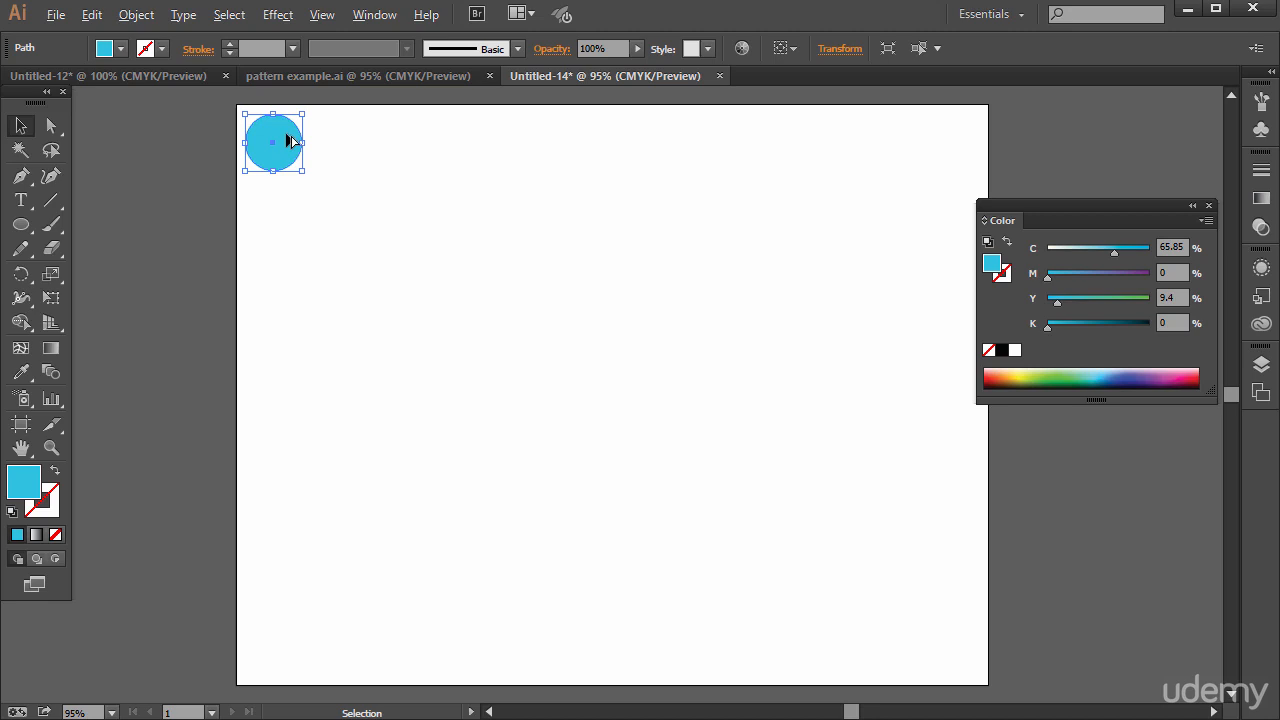
{"action": "left_click_drag", "start_coordinate": [288, 136], "coordinate": [343, 135]}
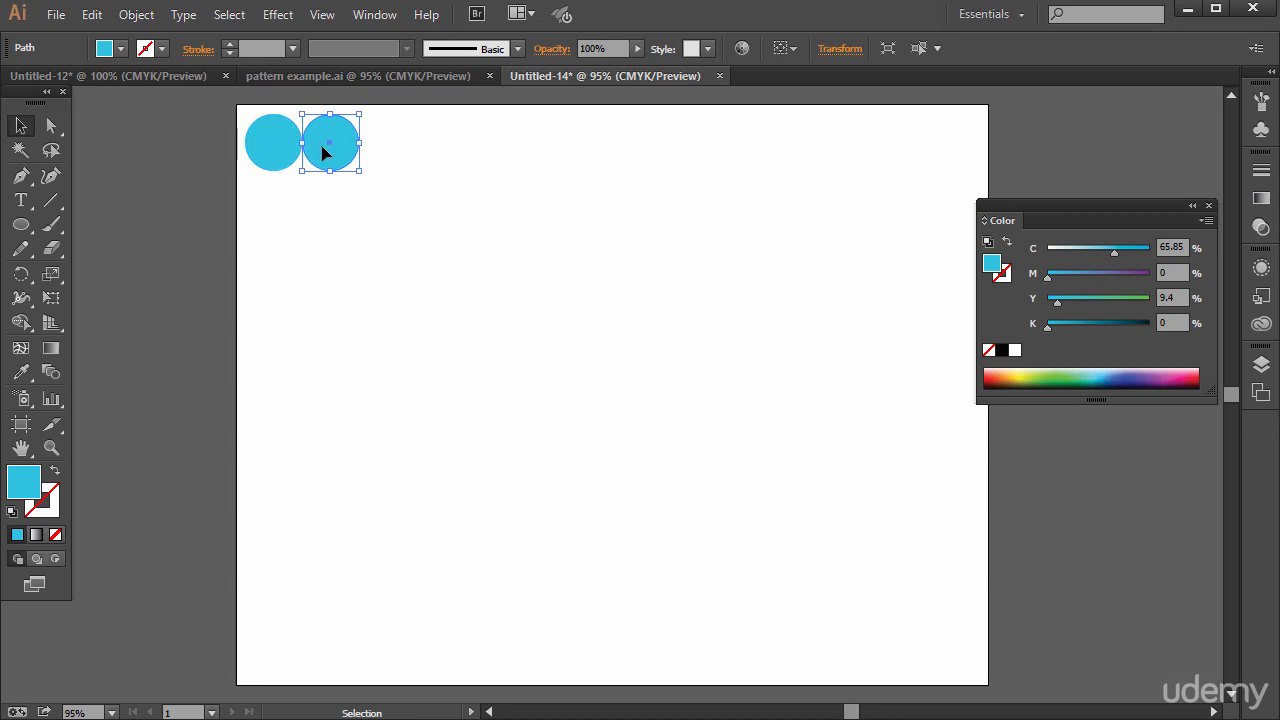
{"action": "left_click", "coordinate": [144, 22]}
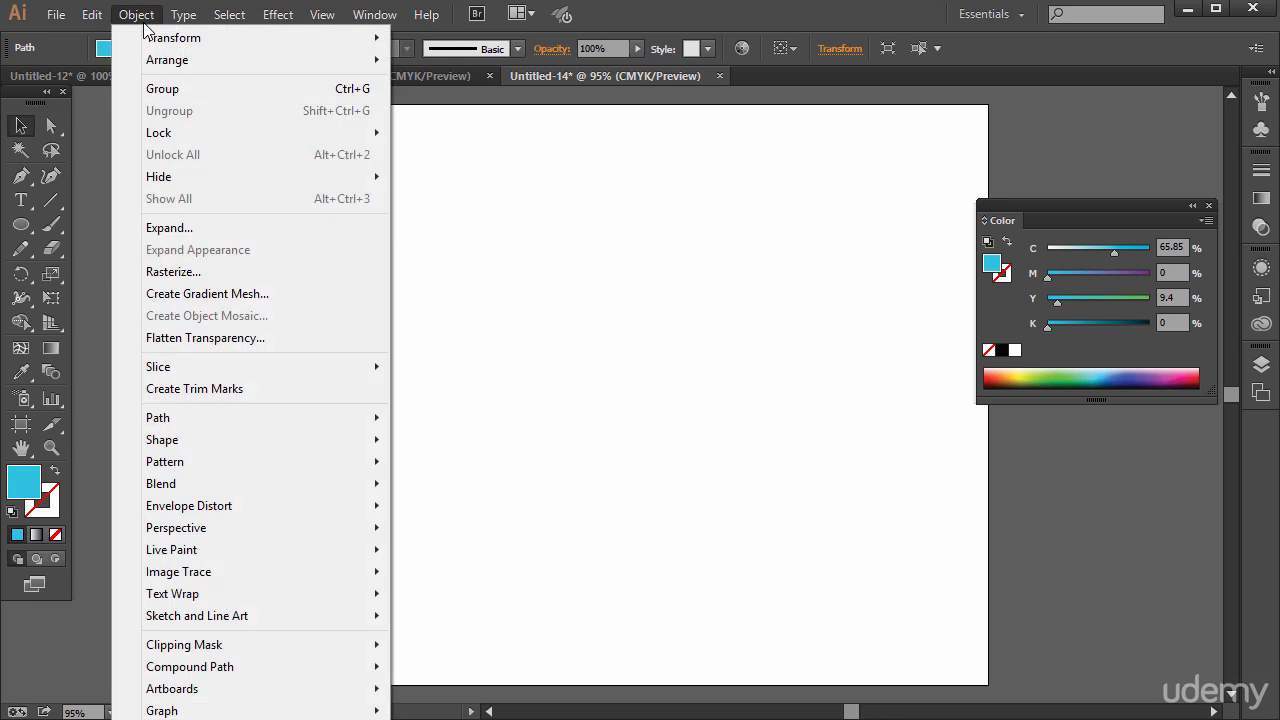
{"action": "mouse_move", "coordinate": [153, 44]}
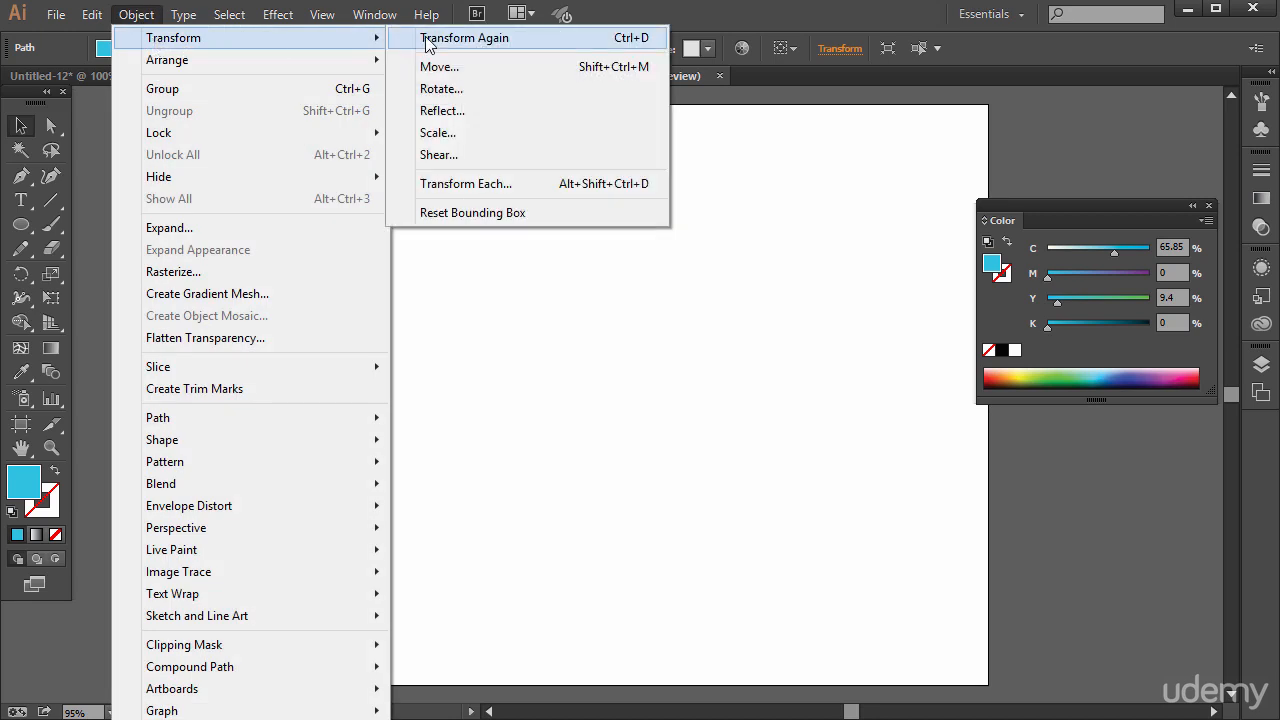
{"action": "left_click", "coordinate": [613, 40]}
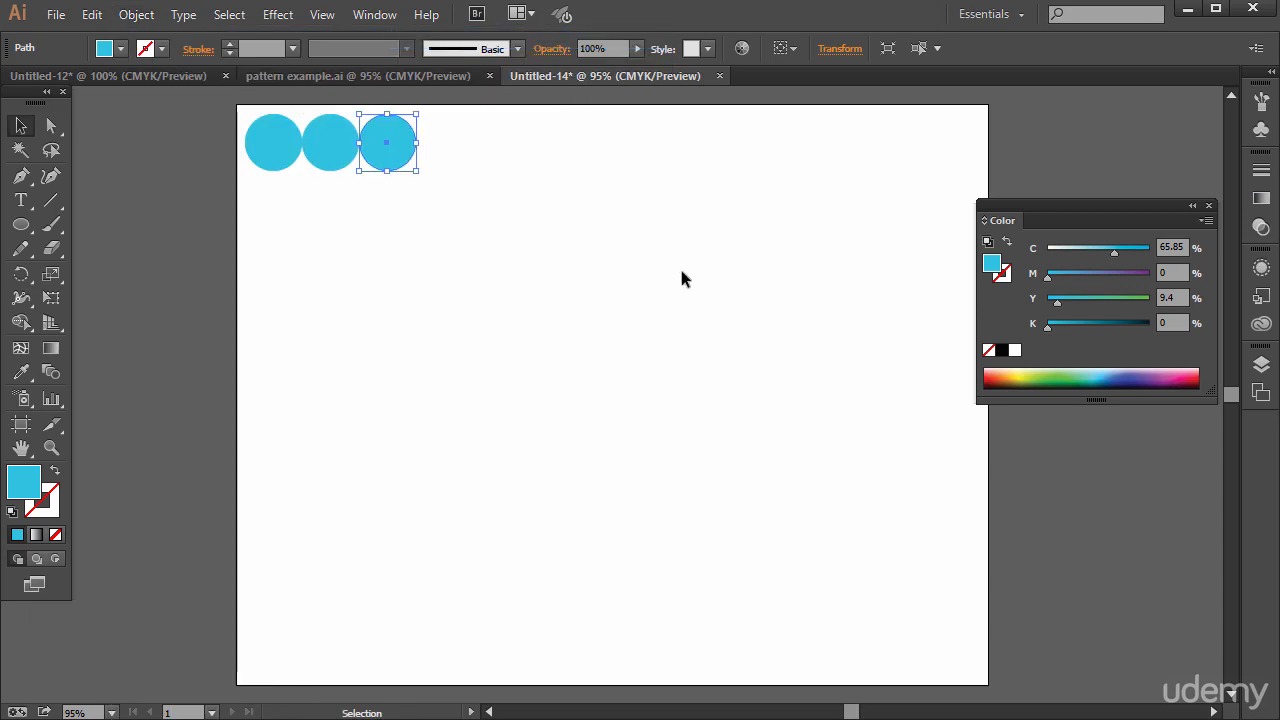
Keep repeating the circle copy with Transform Again until a row of 13 circles spans the artboard's width
{"action": "key", "text": "a"}
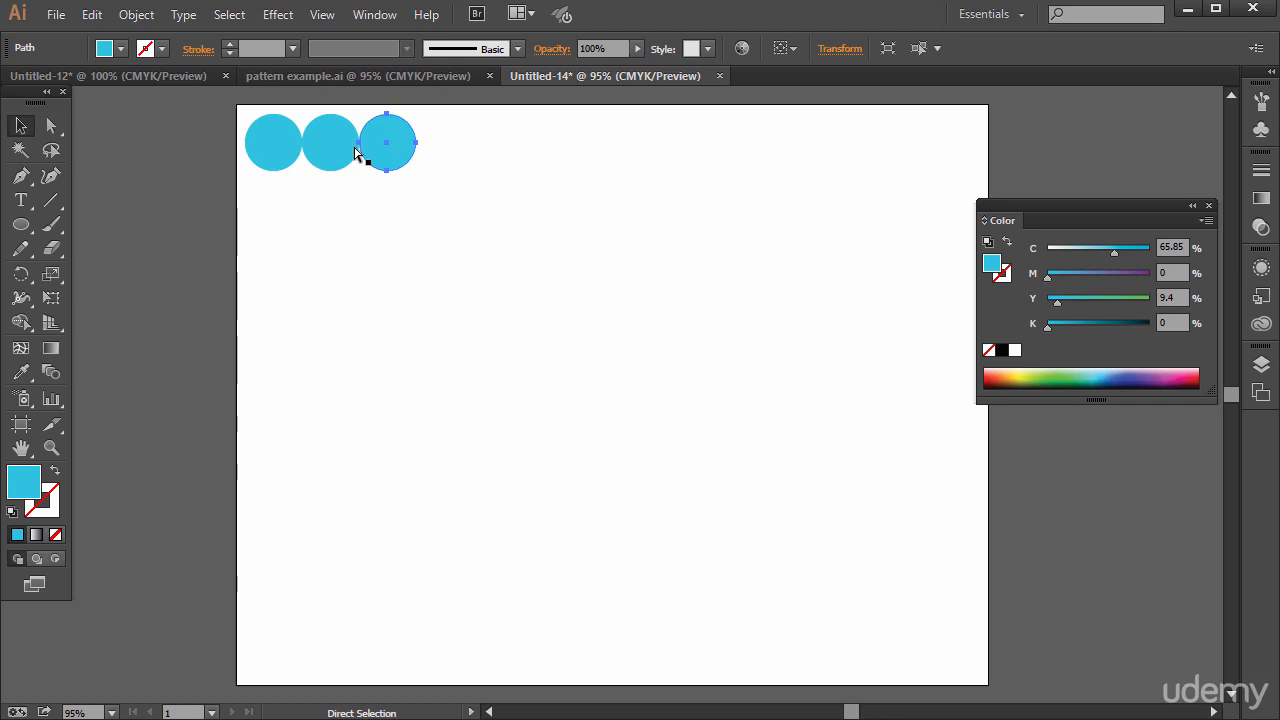
{"action": "key", "text": "ctrl+d"}
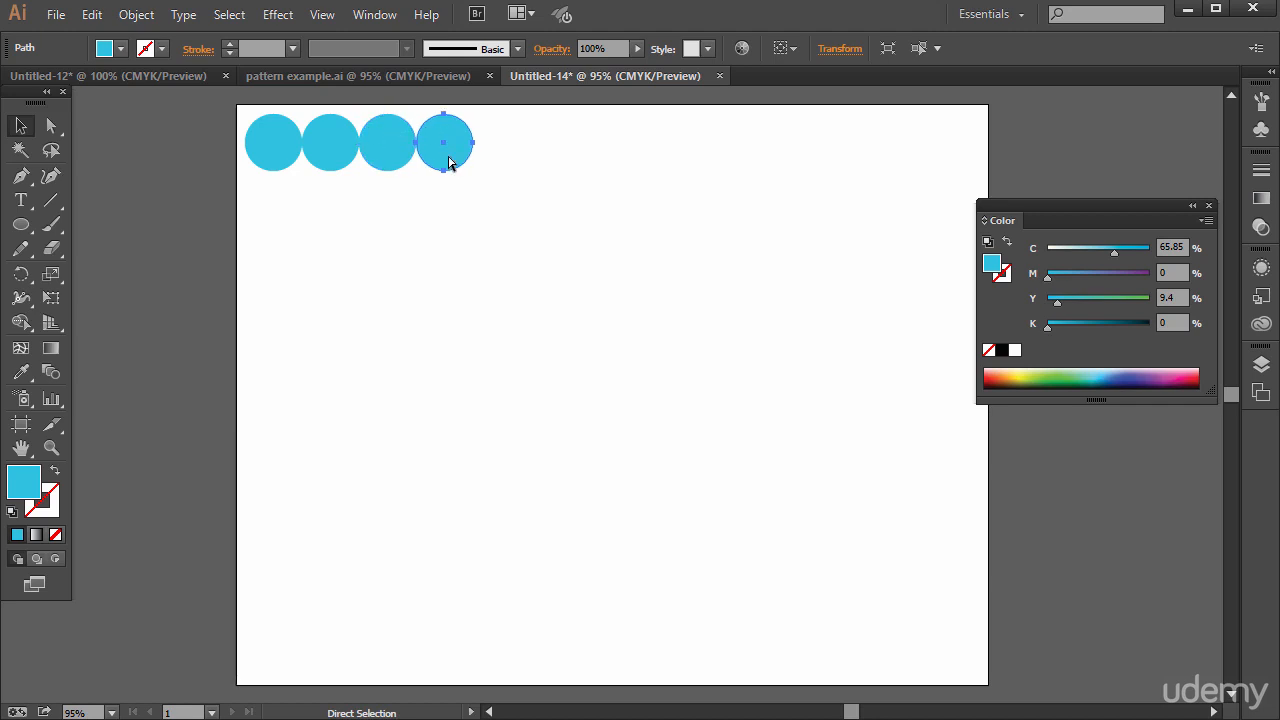
{"action": "key", "text": "ctrl+d"}
{"action": "key", "text": "ctrl+d"}
{"action": "key", "text": "ctrl+d"}
{"action": "key", "text": "ctrl+d"}
{"action": "key", "text": "ctrl+d"}
{"action": "key", "text": "ctrl+d"}
{"action": "key", "text": "ctrl+d"}
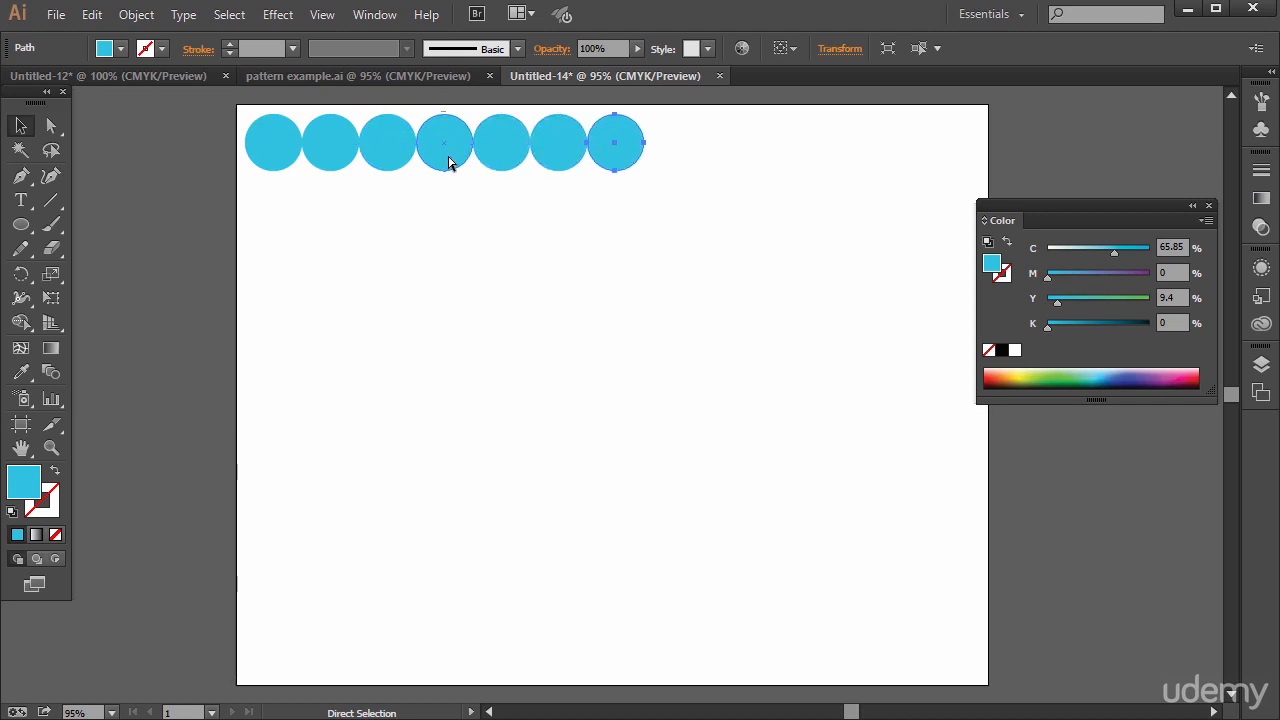
{"action": "key", "text": "ctrl+d"}
{"action": "key", "text": "ctrl+d"}
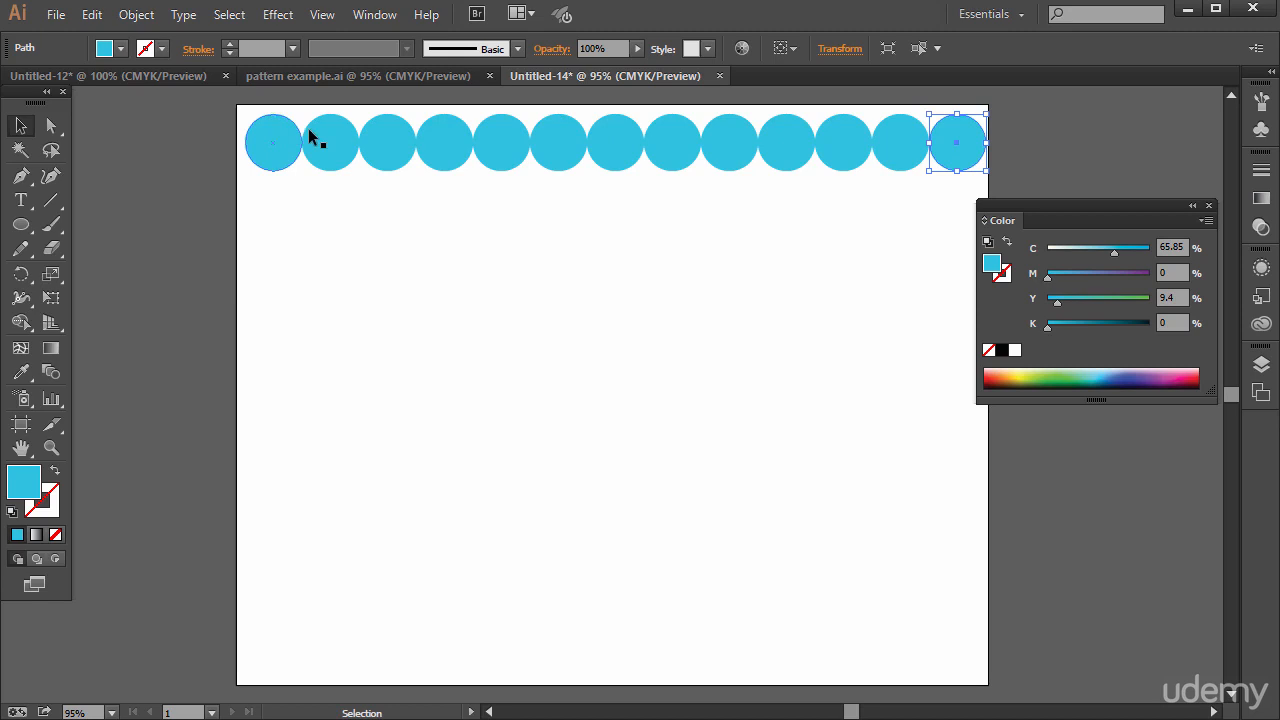
Select the whole row of circles and copy it directly below so the two rows touch
{"action": "left_click_drag", "start_coordinate": [400, 230], "coordinate": [1060, 372]}
{"action": "scroll", "coordinate": [716, 380], "scroll_direction": "down", "scroll_amount": 3}
{"action": "scroll", "coordinate": [714, 386], "scroll_direction": "down", "scroll_amount": 3}
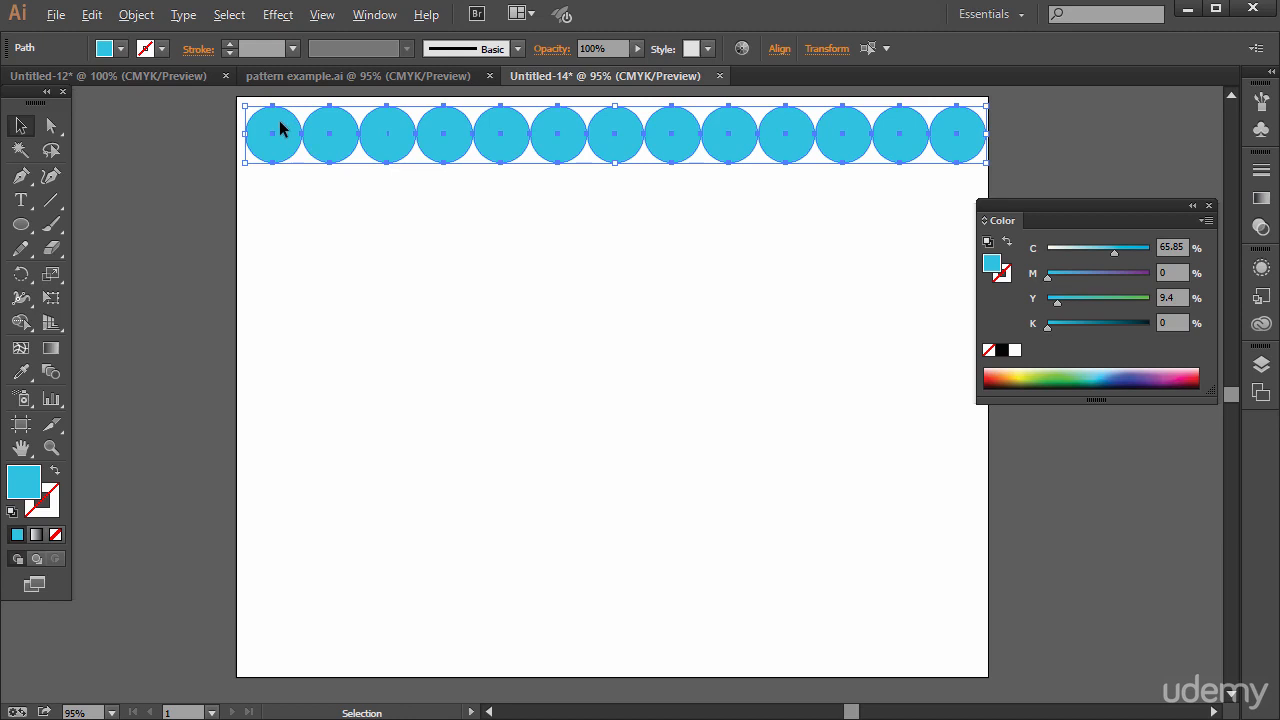
{"action": "left_click_drag", "start_coordinate": [283, 127], "coordinate": [280, 187]}
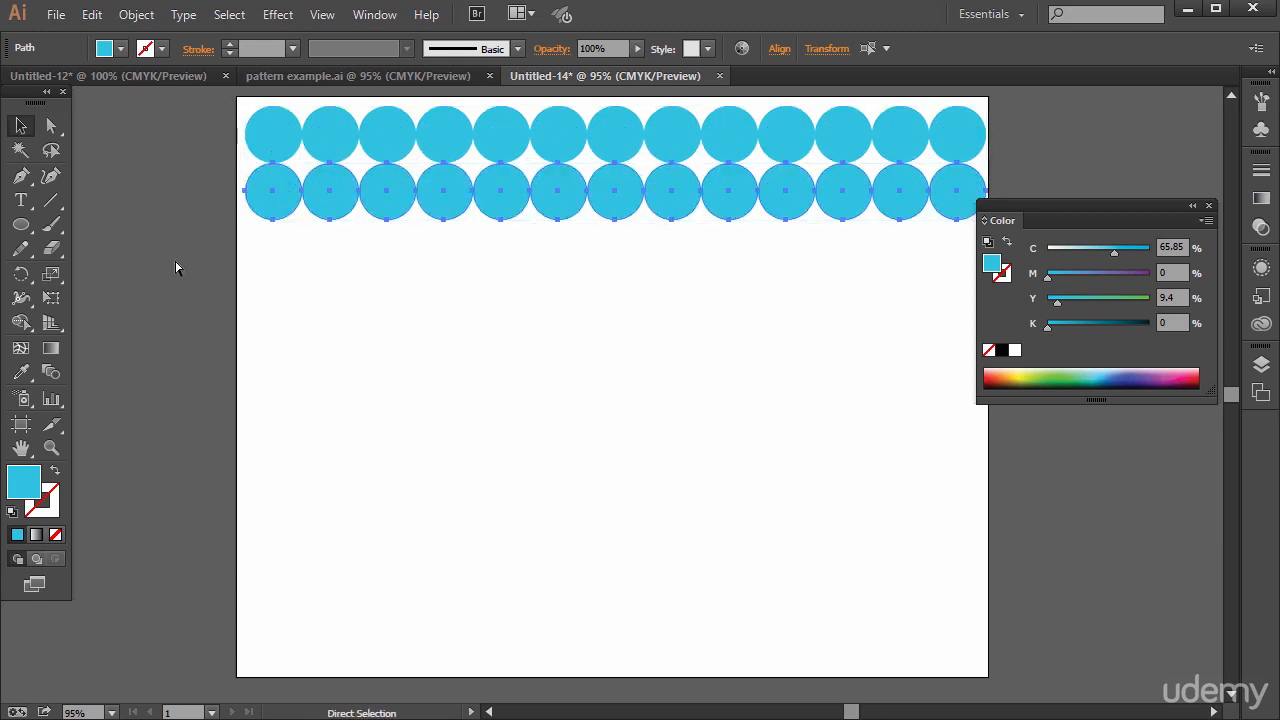
Repeat the row copy with Transform Again until ten rows of circles fill the artboard, leaving nothing selected
{"action": "key", "text": "ctrl+d"}
{"action": "key", "text": "ctrl+d"}
{"action": "key", "text": "ctrl+d"}
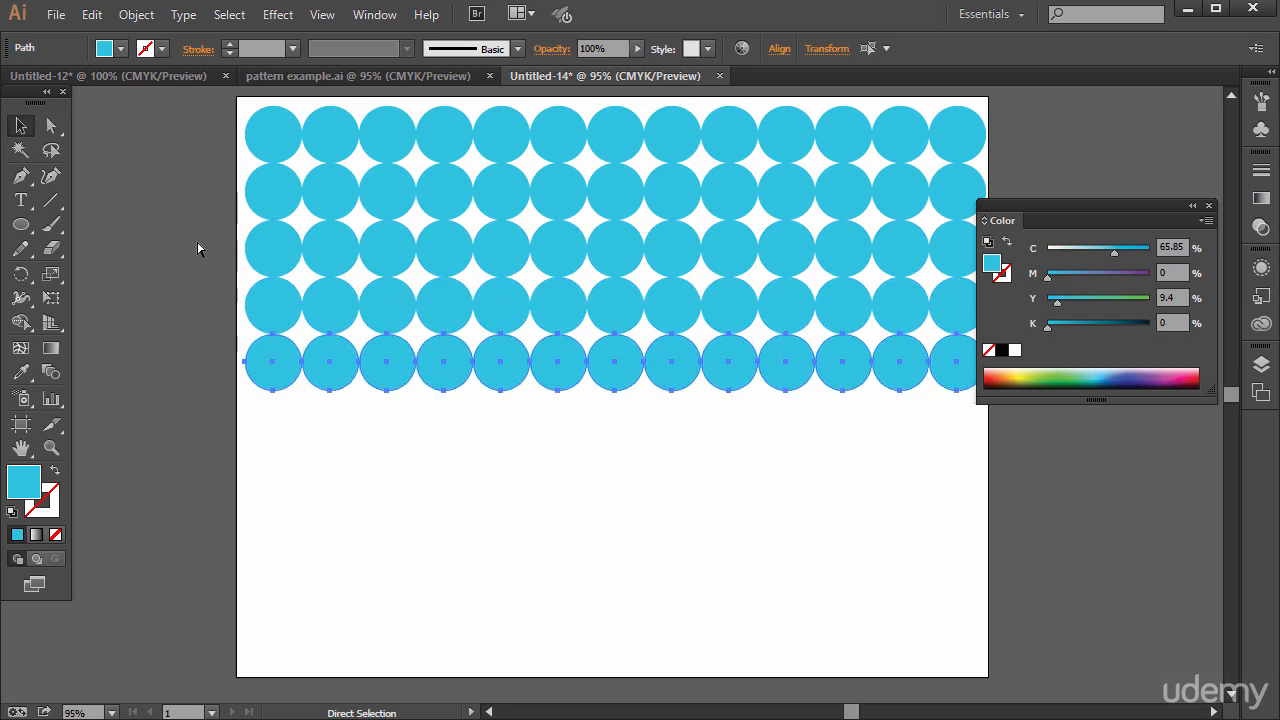
{"action": "key", "text": "ctrl+d"}
{"action": "key", "text": "ctrl+d"}
{"action": "key", "text": "ctrl+d"}
{"action": "key", "text": "ctrl+d"}
{"action": "key", "text": "ctrl+d"}
{"action": "key", "text": "v"}
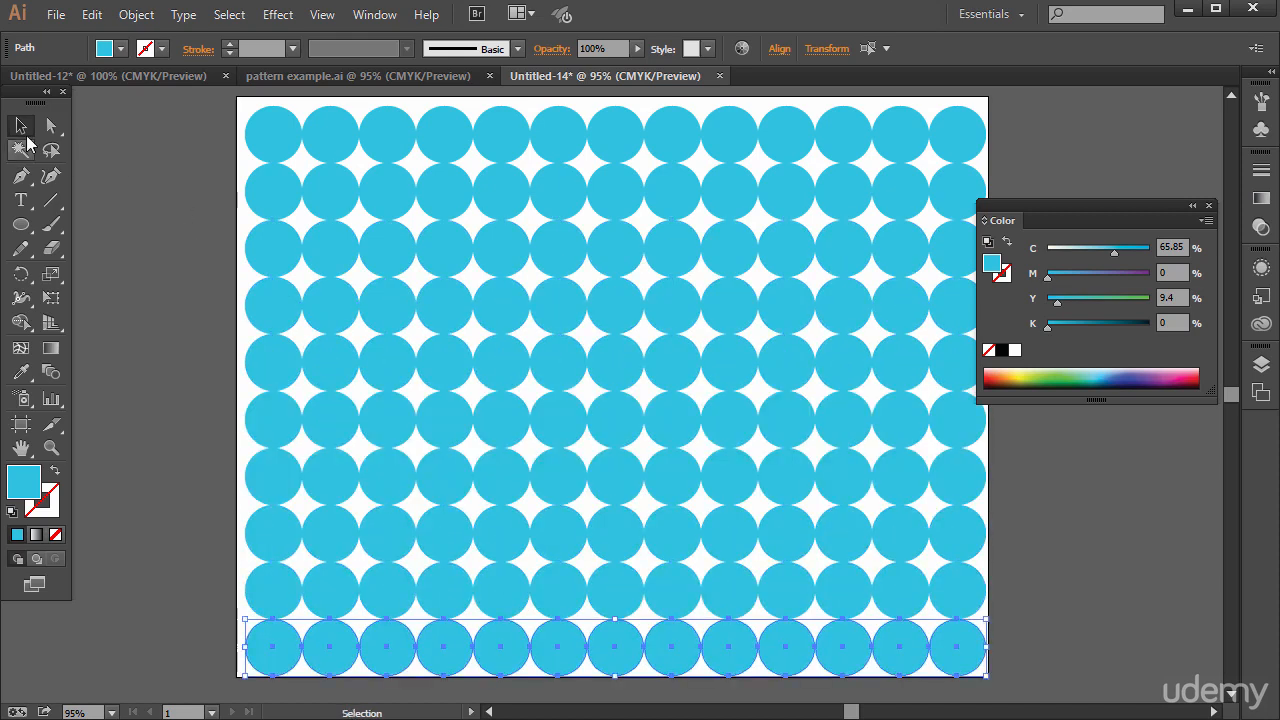
{"action": "left_click", "coordinate": [120, 217]}
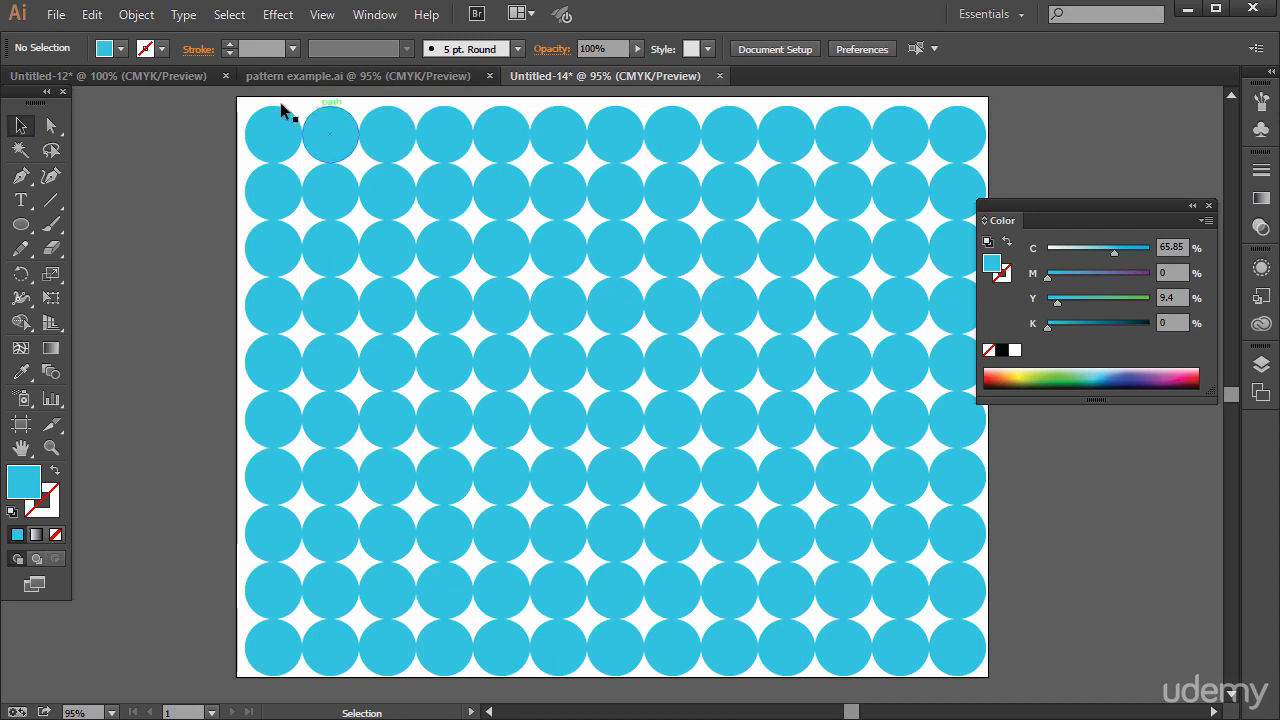
{"action": "left_click", "coordinate": [142, 20]}
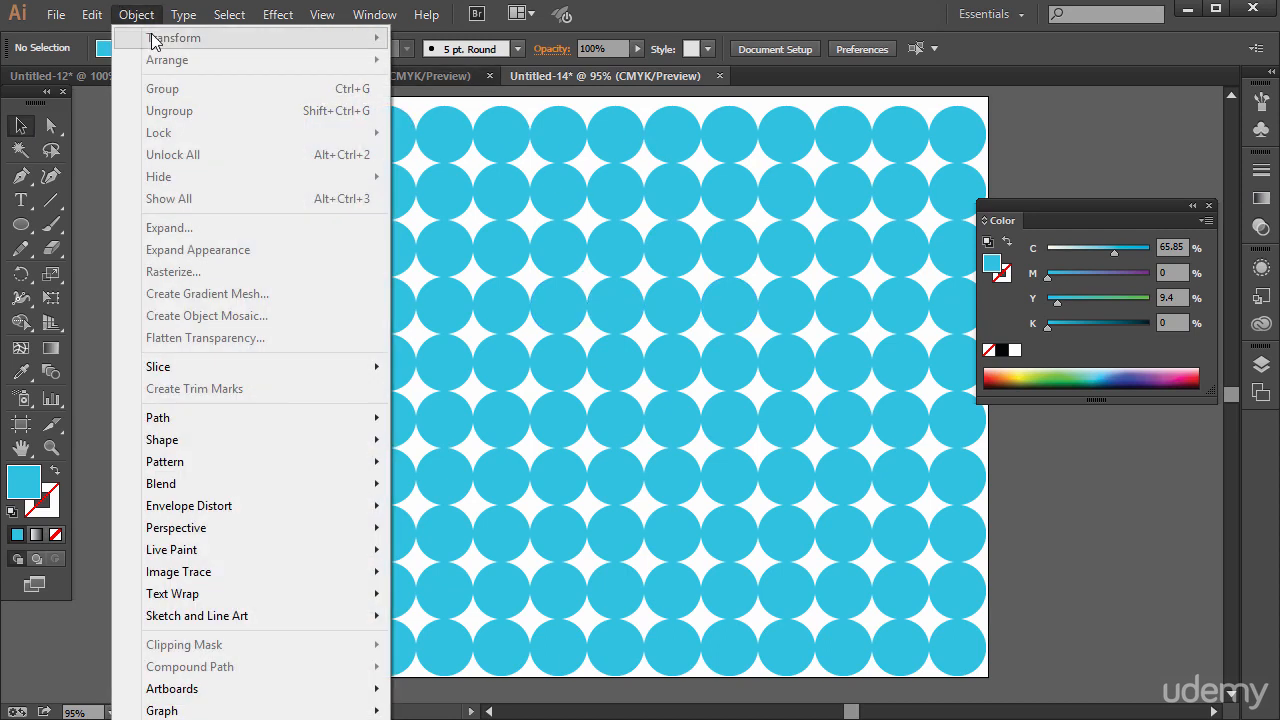
{"action": "left_click", "coordinate": [460, 101]}
{"action": "left_click", "coordinate": [430, 127]}
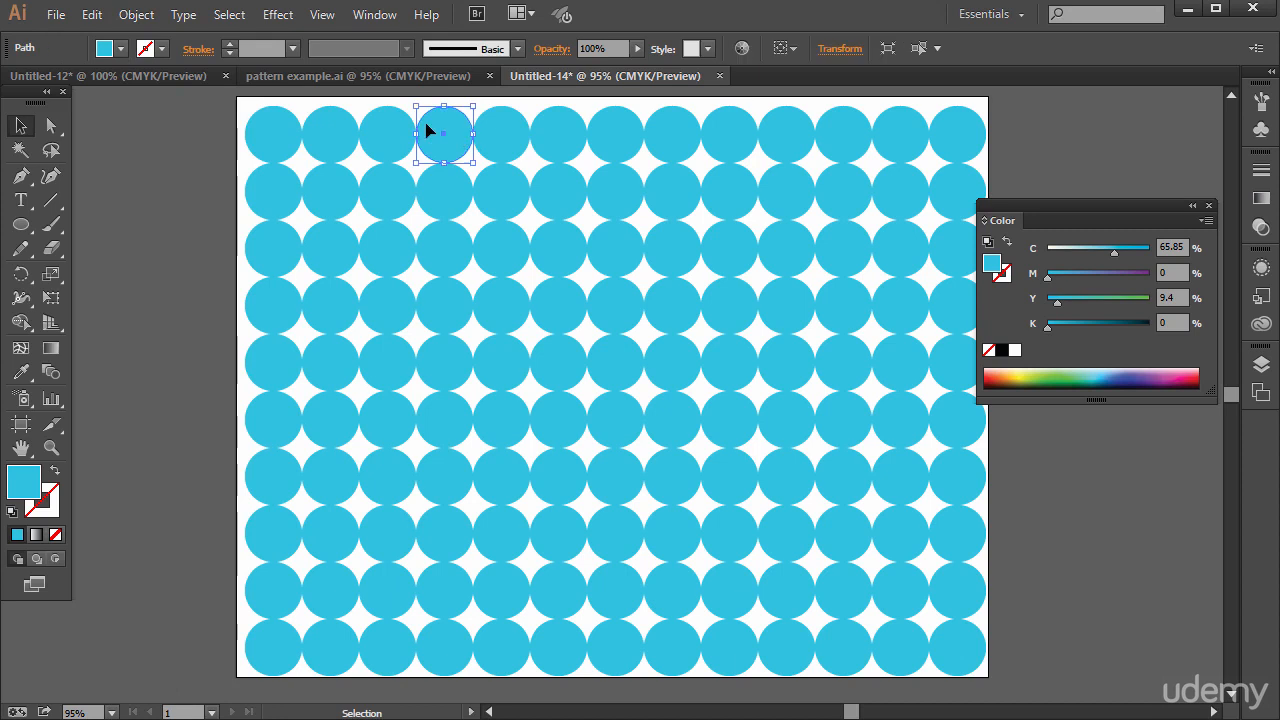
{"action": "left_click", "coordinate": [136, 14]}
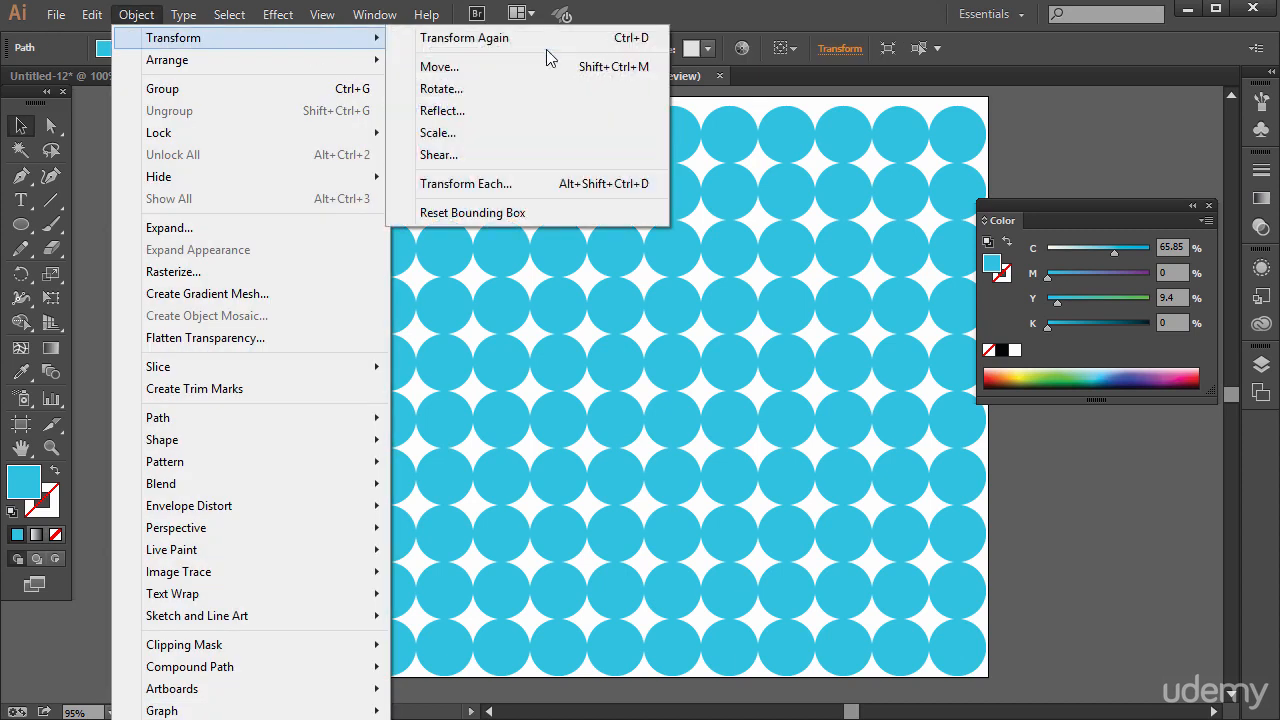
{"action": "left_click", "coordinate": [96, 241]}
{"action": "left_click", "coordinate": [97, 241]}
Show the blue star pattern document and create another blank document with the default settings
{"action": "left_click", "coordinate": [168, 77]}
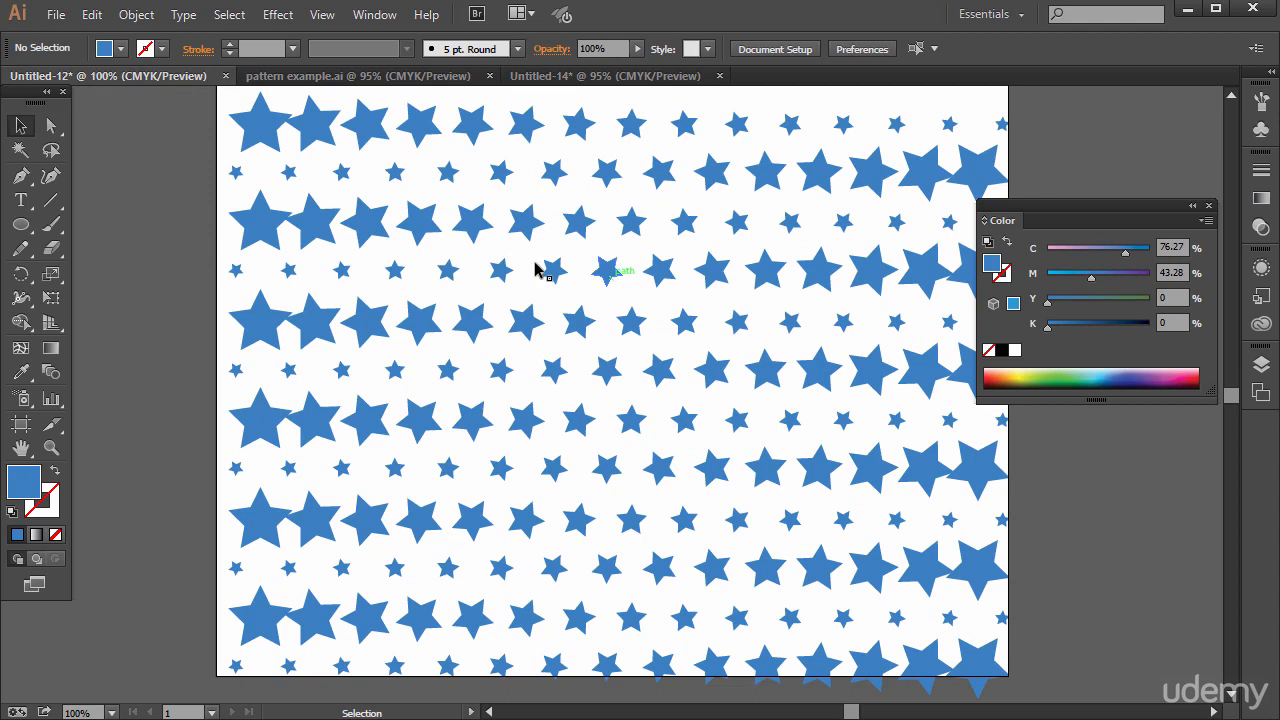
{"action": "left_click", "coordinate": [56, 14]}
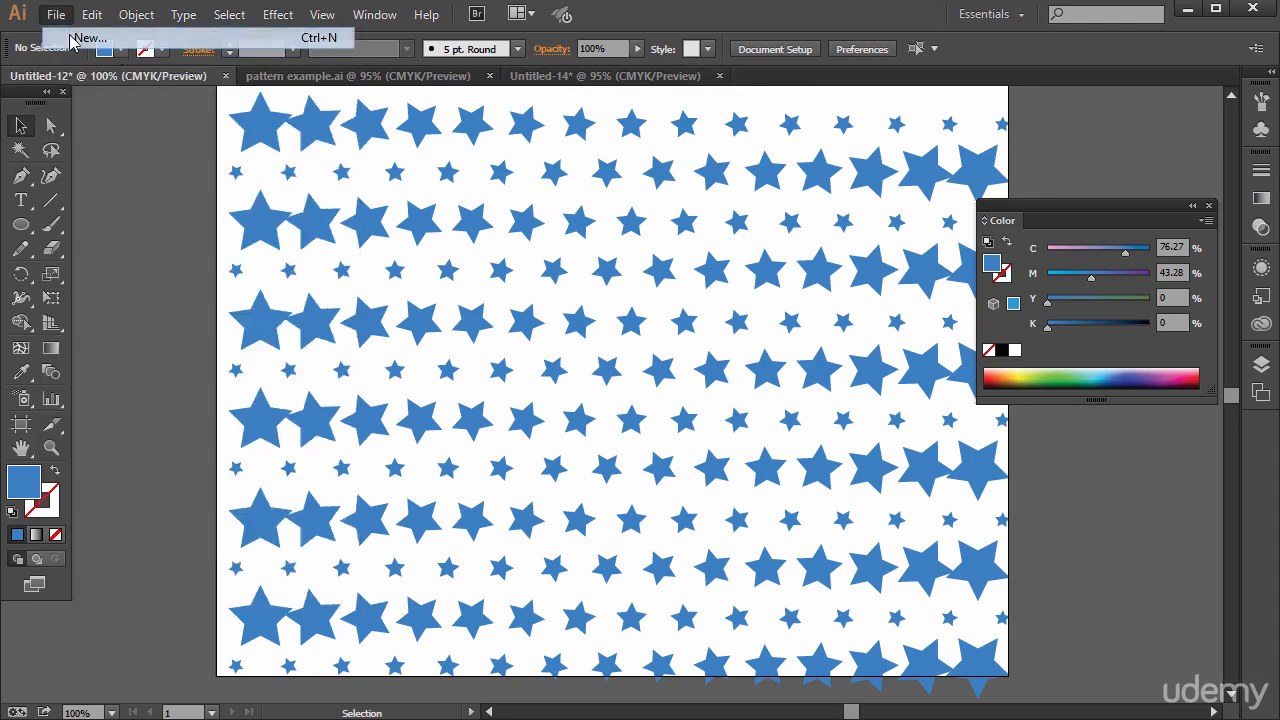
{"action": "left_click", "coordinate": [62, 35]}
{"action": "left_click", "coordinate": [750, 623]}
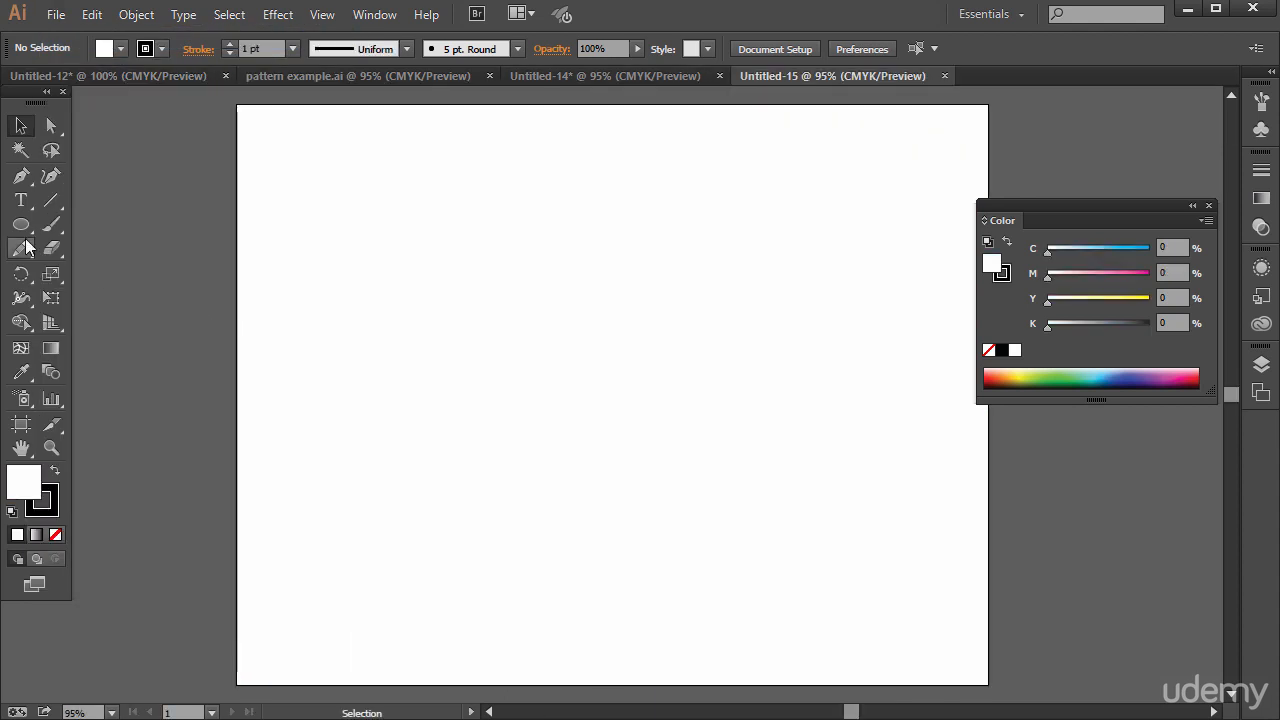
Draw a small five-pointed star at the artboard's upper-left corner and fill it yellow-orange (C 0, M 23.14, Y 90.98, K 0)
{"action": "left_click_drag", "start_coordinate": [21, 224], "coordinate": [95, 321]}
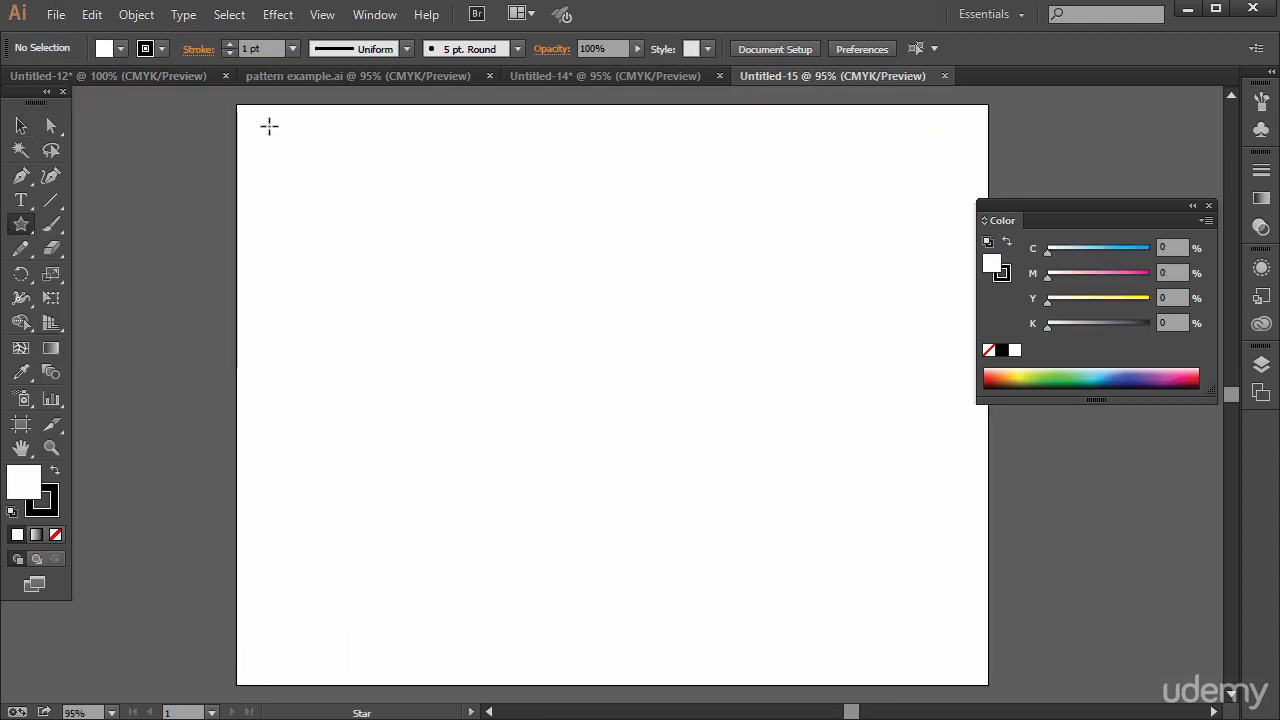
{"action": "mouse_move", "coordinate": [269, 126]}
{"action": "left_mouse_down"}
{"action": "mouse_move", "coordinate": [311, 168]}
{"action": "mouse_move", "coordinate": [288, 131]}
{"action": "left_mouse_up"}
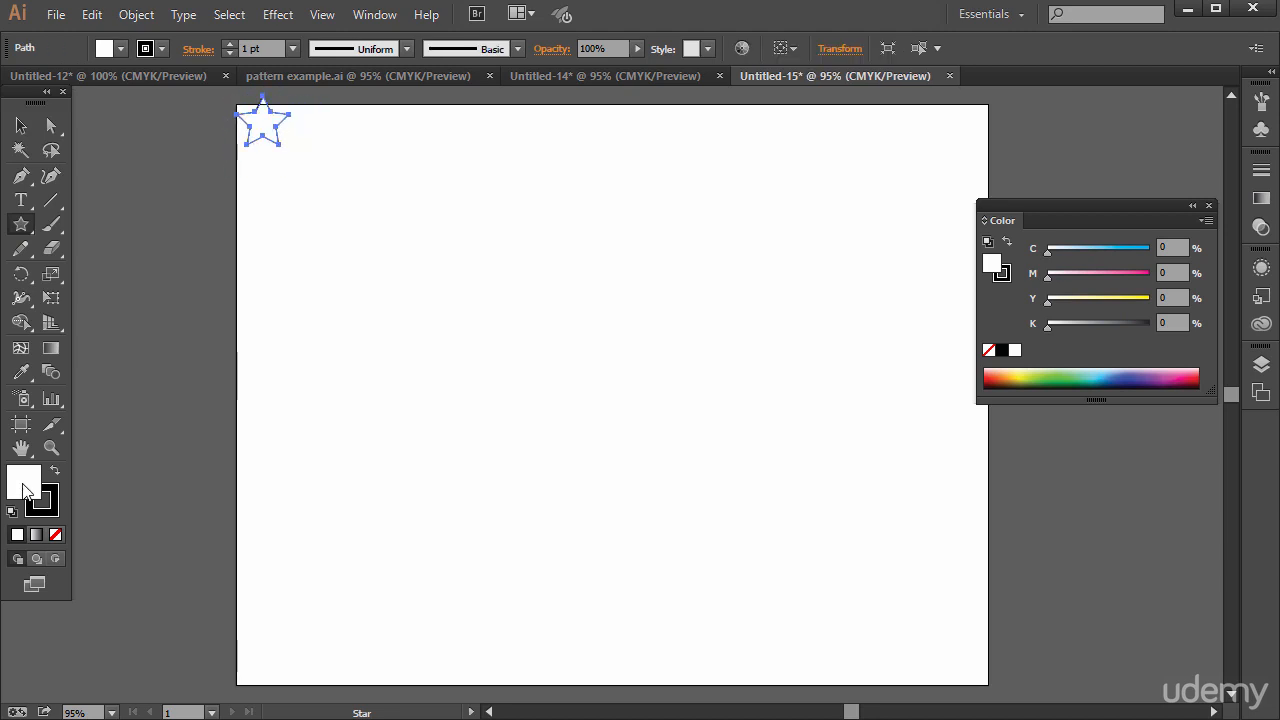
{"action": "left_click", "coordinate": [1013, 372]}
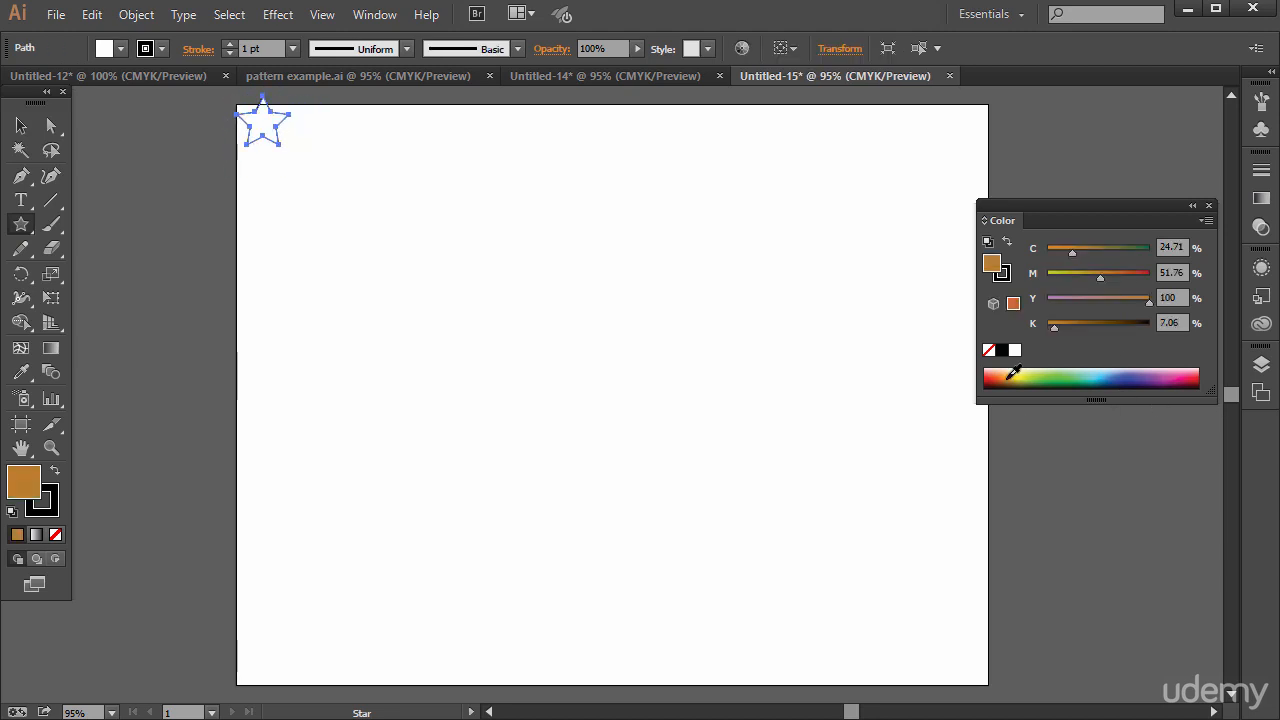
{"action": "left_click", "coordinate": [1015, 370]}
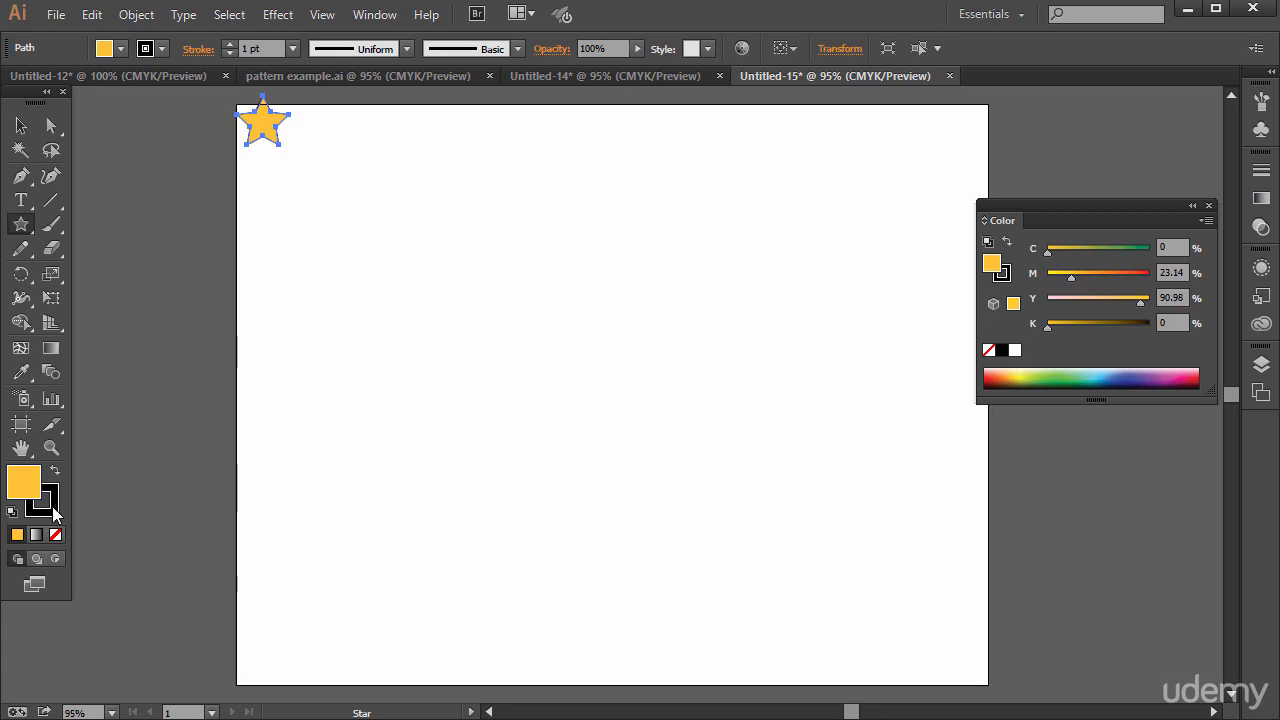
Remove the star's stroke and move the star fully inside the artboard's upper-left corner
{"action": "left_click", "coordinate": [55, 514]}
{"action": "left_click", "coordinate": [56, 534]}
{"action": "left_click", "coordinate": [24, 482]}
{"action": "left_click", "coordinate": [20, 125]}
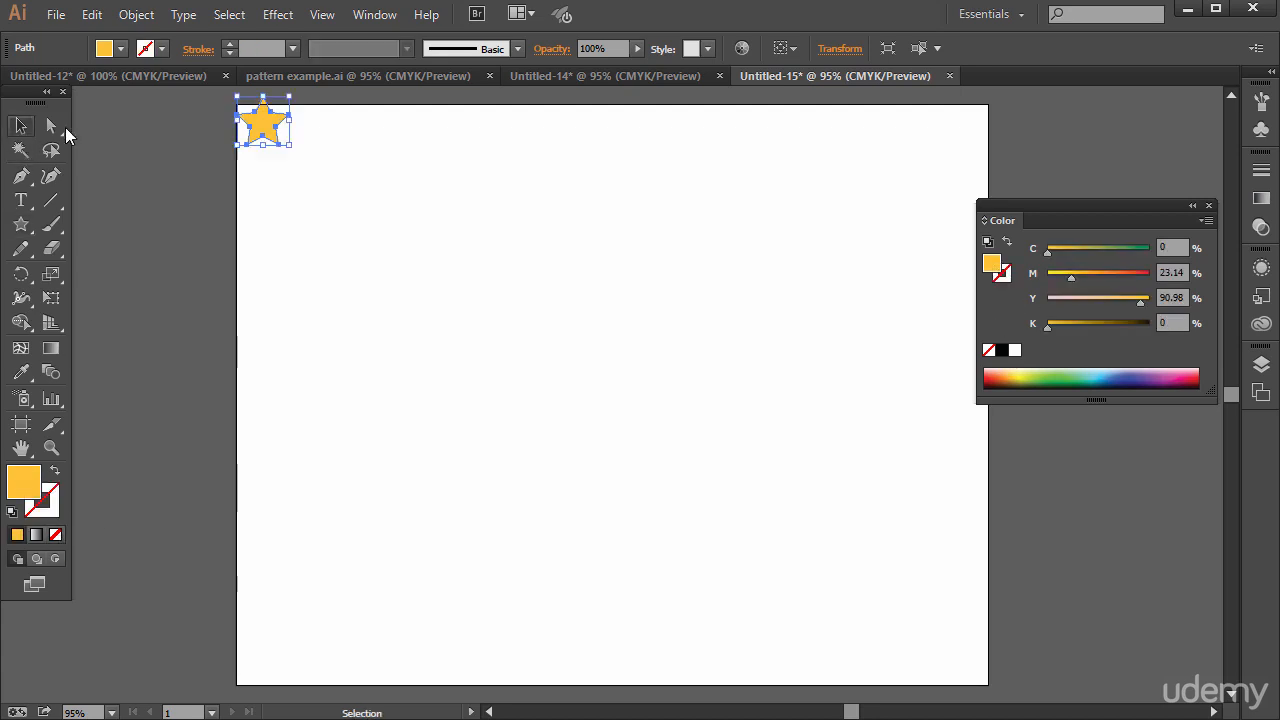
{"action": "mouse_move", "coordinate": [276, 127]}
{"action": "left_mouse_down"}
{"action": "mouse_move", "coordinate": [283, 138]}
{"action": "mouse_move", "coordinate": [266, 135]}
{"action": "left_mouse_up"}
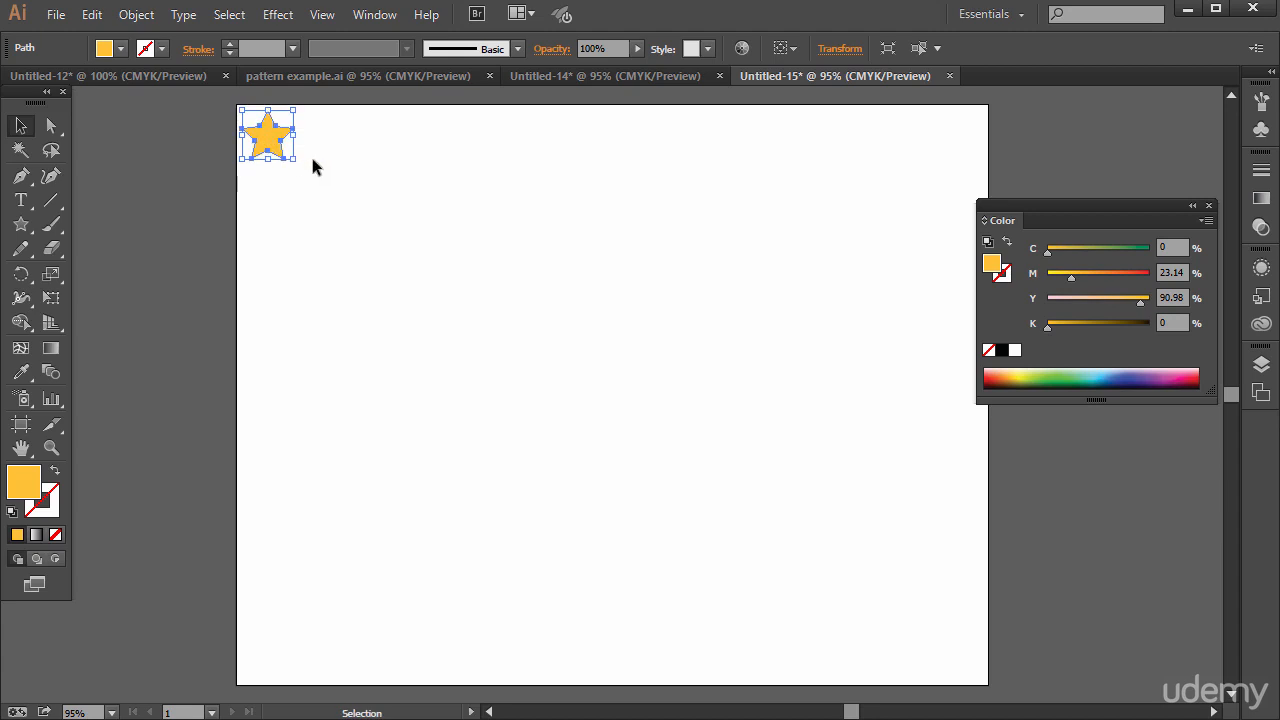
Start Transform Each on the yellow star and set its horizontal scale to 90%
{"action": "left_click", "coordinate": [136, 14]}
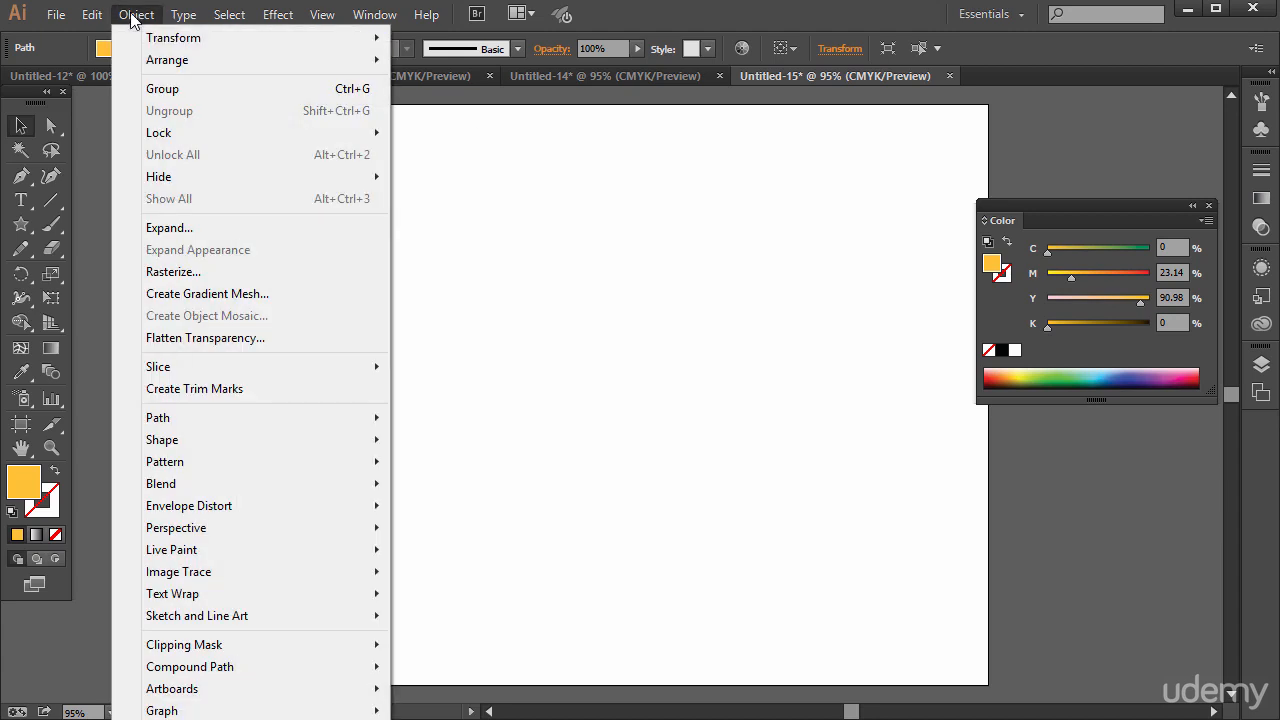
{"action": "mouse_move", "coordinate": [143, 42]}
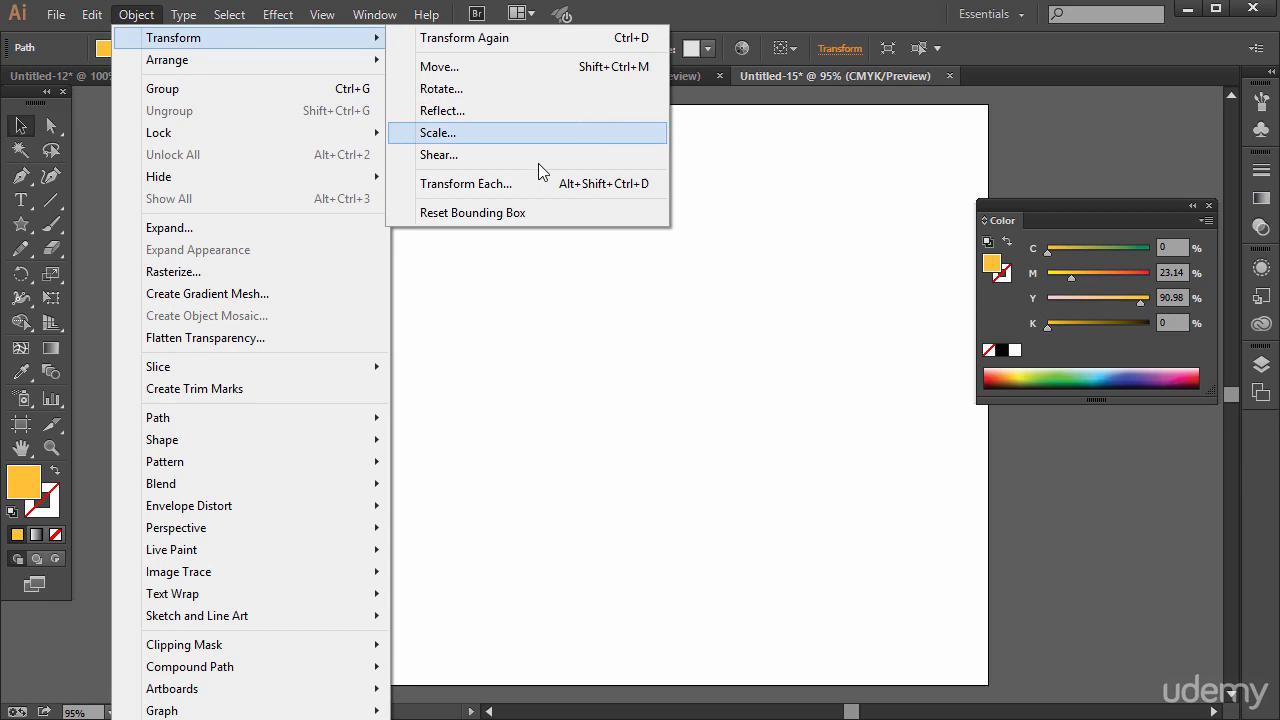
{"action": "left_click", "coordinate": [467, 190]}
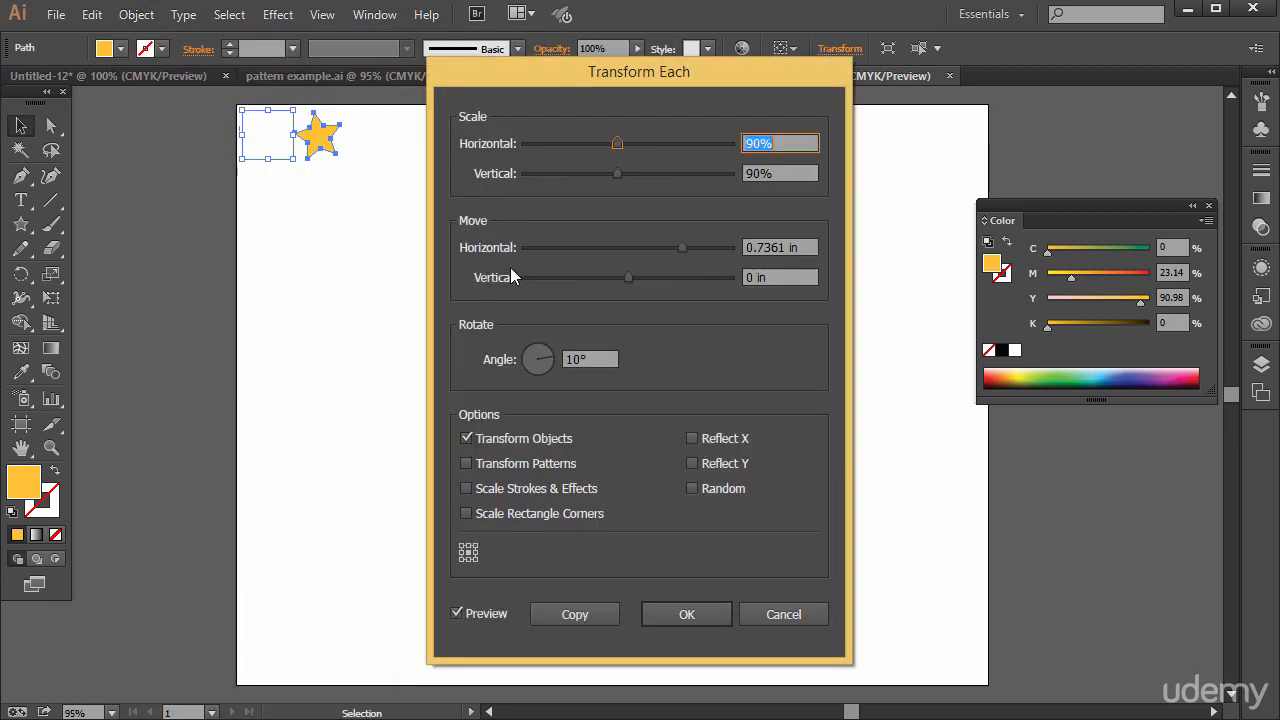
{"action": "left_click_drag", "start_coordinate": [549, 73], "coordinate": [635, 76]}
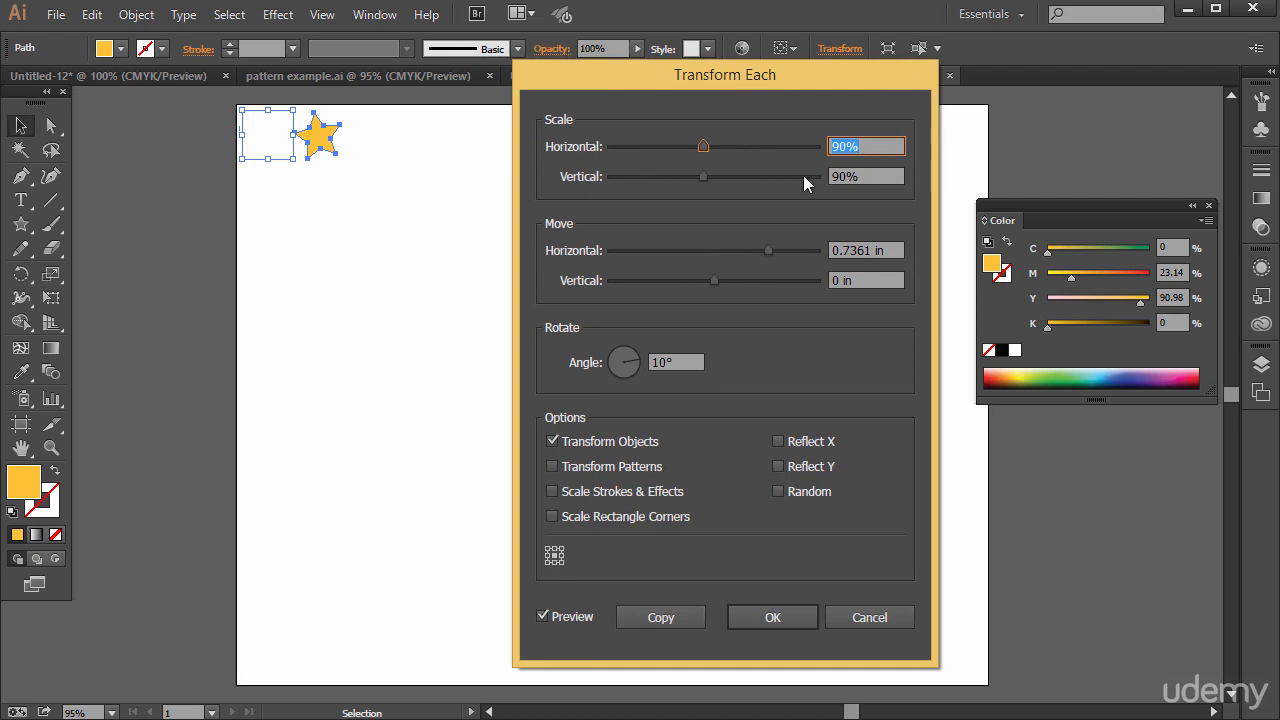
{"action": "mouse_move", "coordinate": [705, 147]}
{"action": "left_mouse_down"}
{"action": "mouse_move", "coordinate": [687, 145]}
{"action": "mouse_move", "coordinate": [752, 148]}
{"action": "mouse_move", "coordinate": [708, 146]}
{"action": "left_mouse_up"}
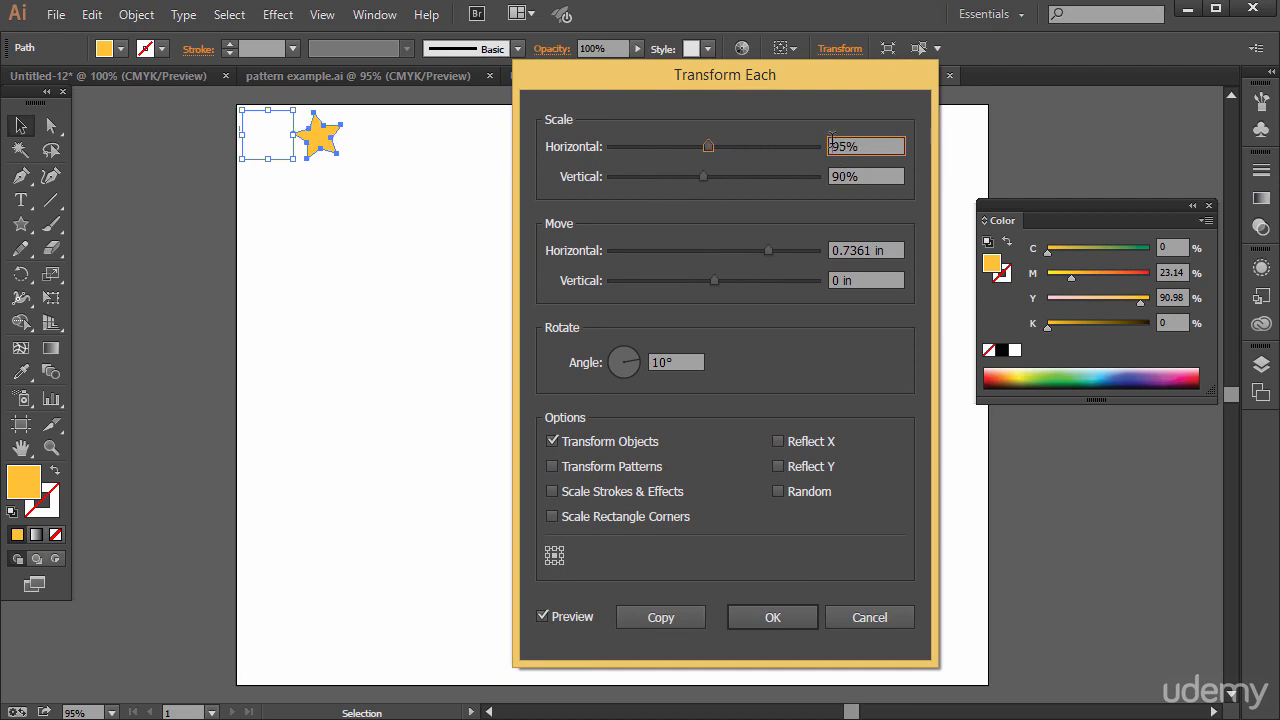
{"action": "left_click", "coordinate": [862, 146]}
{"action": "type", "text": "90"}
Set the horizontal move to 0.375 in, comparing the preview with the original star, and create a transformed copy
{"action": "left_click_drag", "start_coordinate": [769, 251], "coordinate": [731, 259]}
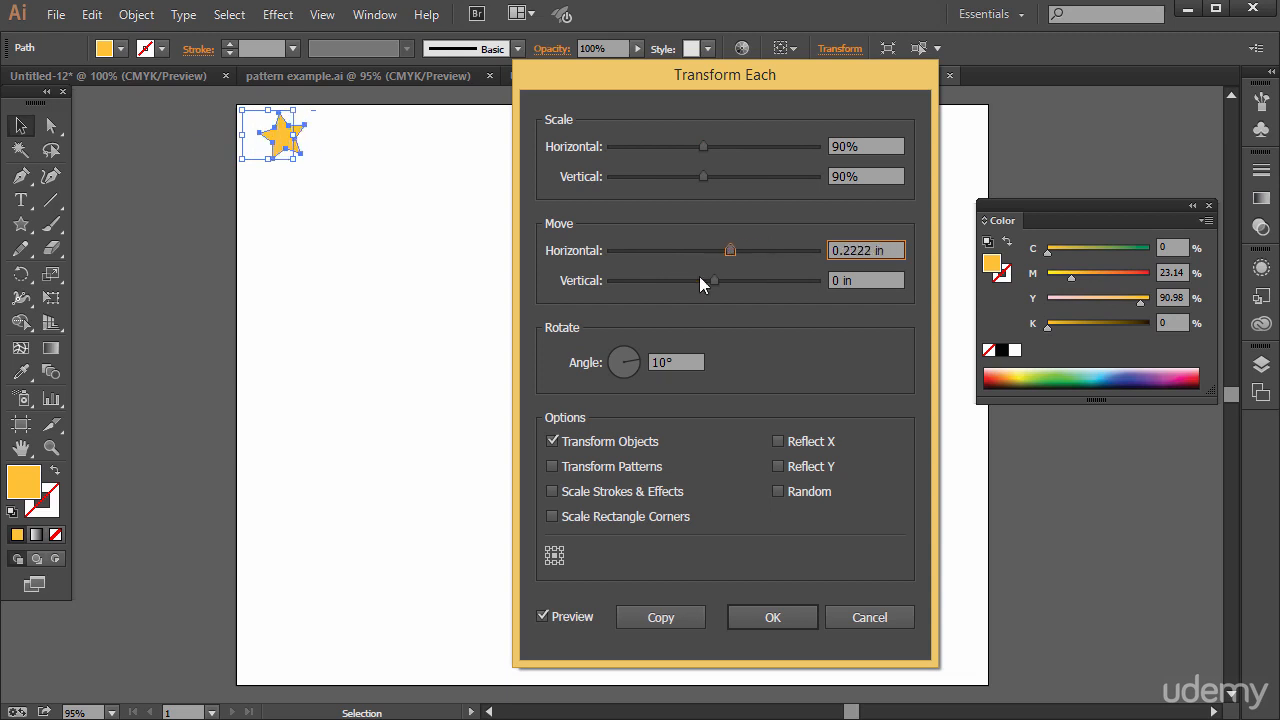
{"action": "left_click", "coordinate": [543, 617]}
{"action": "left_click", "coordinate": [553, 617]}
{"action": "left_click", "coordinate": [553, 617]}
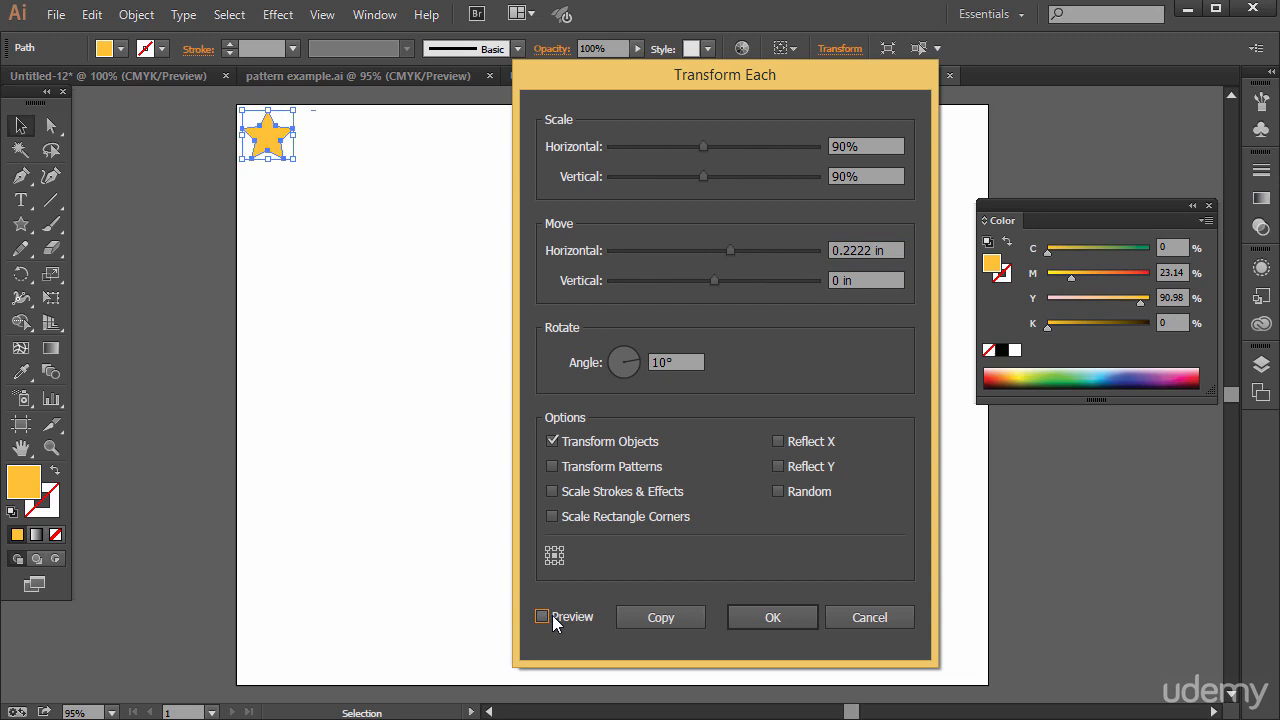
{"action": "left_click", "coordinate": [553, 617]}
{"action": "left_click", "coordinate": [553, 617]}
{"action": "left_click", "coordinate": [553, 617]}
{"action": "left_click", "coordinate": [553, 617]}
{"action": "left_click", "coordinate": [553, 617]}
{"action": "left_click", "coordinate": [553, 617]}
{"action": "left_click", "coordinate": [553, 617]}
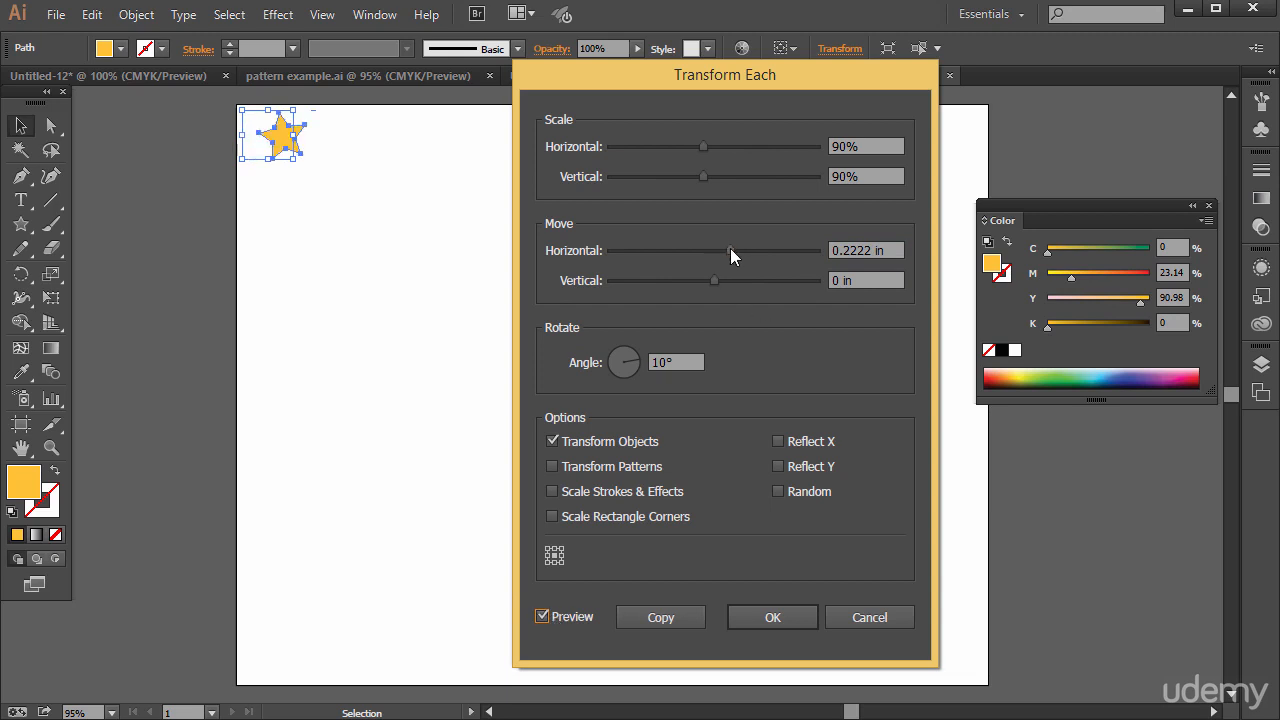
{"action": "mouse_move", "coordinate": [730, 252]}
{"action": "left_mouse_down"}
{"action": "mouse_move", "coordinate": [757, 250]}
{"action": "mouse_move", "coordinate": [743, 250]}
{"action": "left_mouse_up"}
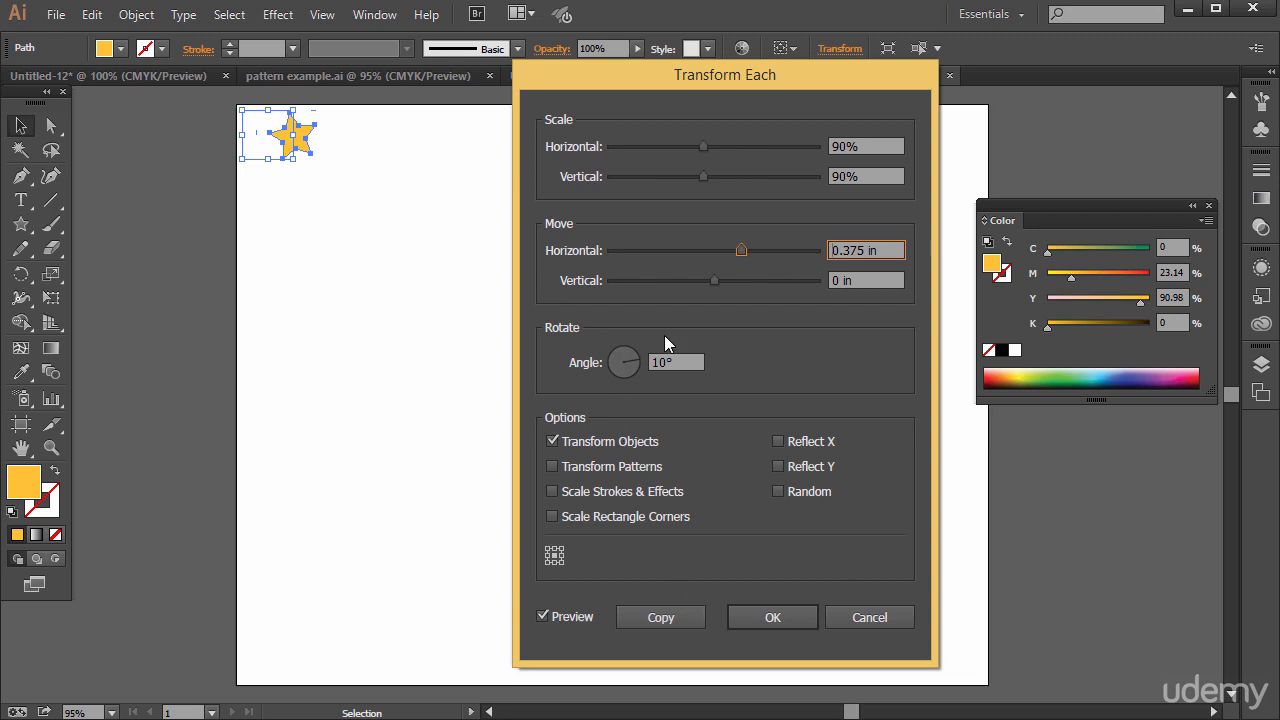
{"action": "left_click", "coordinate": [660, 617]}
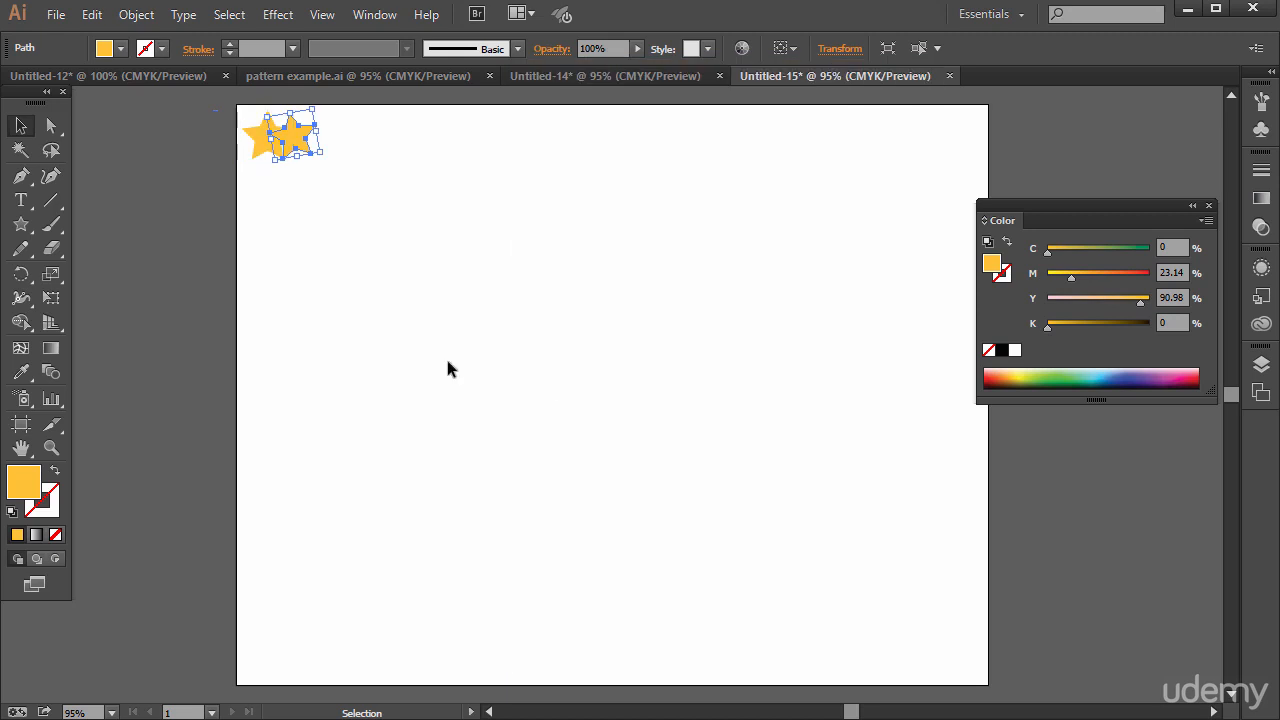
Repeat the star copy with Transform Again until 20 shrinking stars form a row, leaving nothing selected
{"action": "key", "text": "a"}
{"action": "key", "text": "ctrl+d"}
{"action": "key", "text": "ctrl+d"}
{"action": "key", "text": "ctrl+d"}
{"action": "key", "text": "ctrl+d"}
{"action": "key", "text": "ctrl+d"}
{"action": "key", "text": "ctrl+d"}
{"action": "key", "text": "ctrl+d"}
{"action": "key", "text": "ctrl+d"}
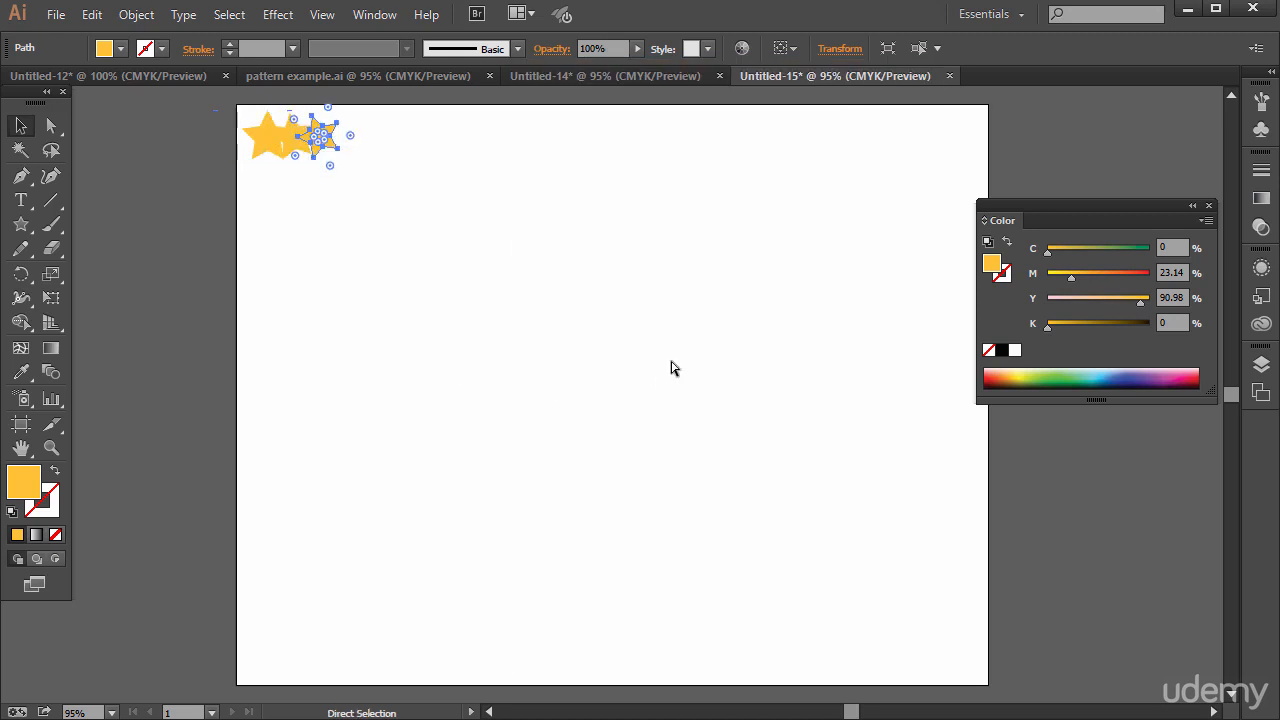
{"action": "key", "text": "ctrl+d"}
{"action": "key", "text": "ctrl+d"}
{"action": "key", "text": "ctrl+d"}
{"action": "key", "text": "ctrl+d"}
{"action": "key", "text": "ctrl+d"}
{"action": "key", "text": "ctrl+d"}
{"action": "key", "text": "ctrl+d"}
{"action": "key", "text": "ctrl+d"}
{"action": "key", "text": "ctrl+d"}
{"action": "key", "text": "ctrl+d"}
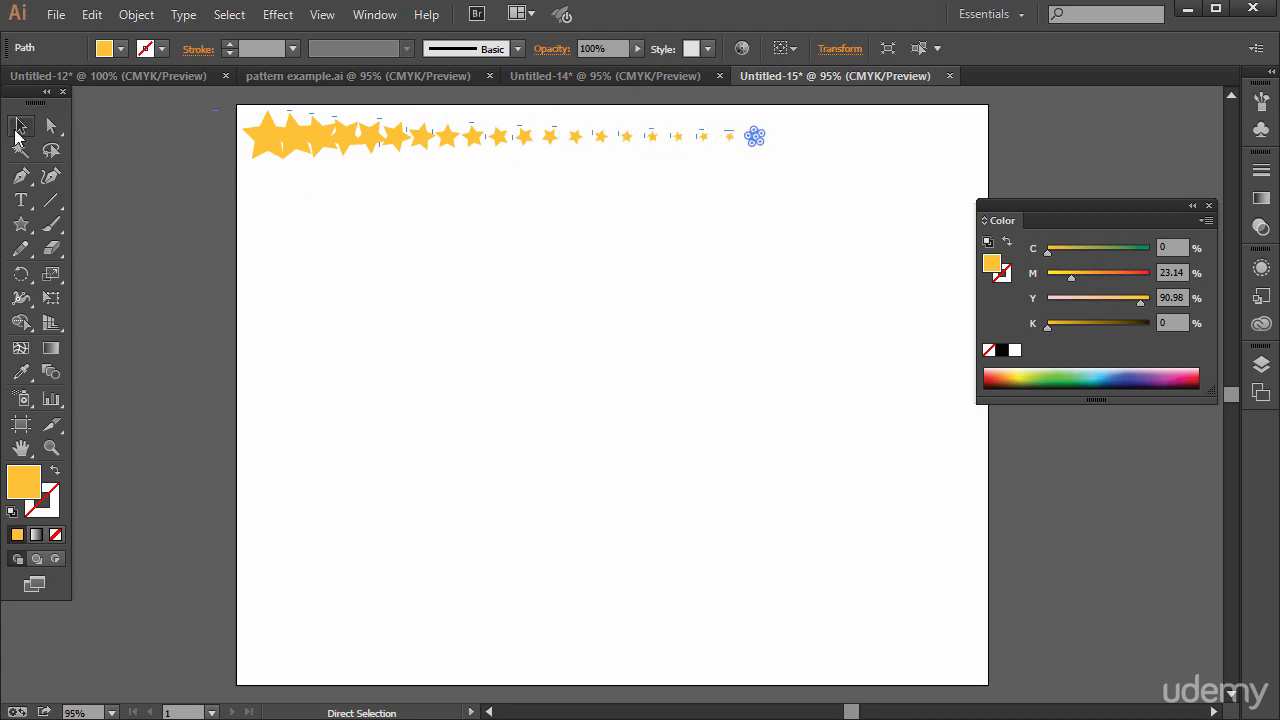
{"action": "left_click", "coordinate": [18, 127]}
{"action": "left_click", "coordinate": [176, 290]}
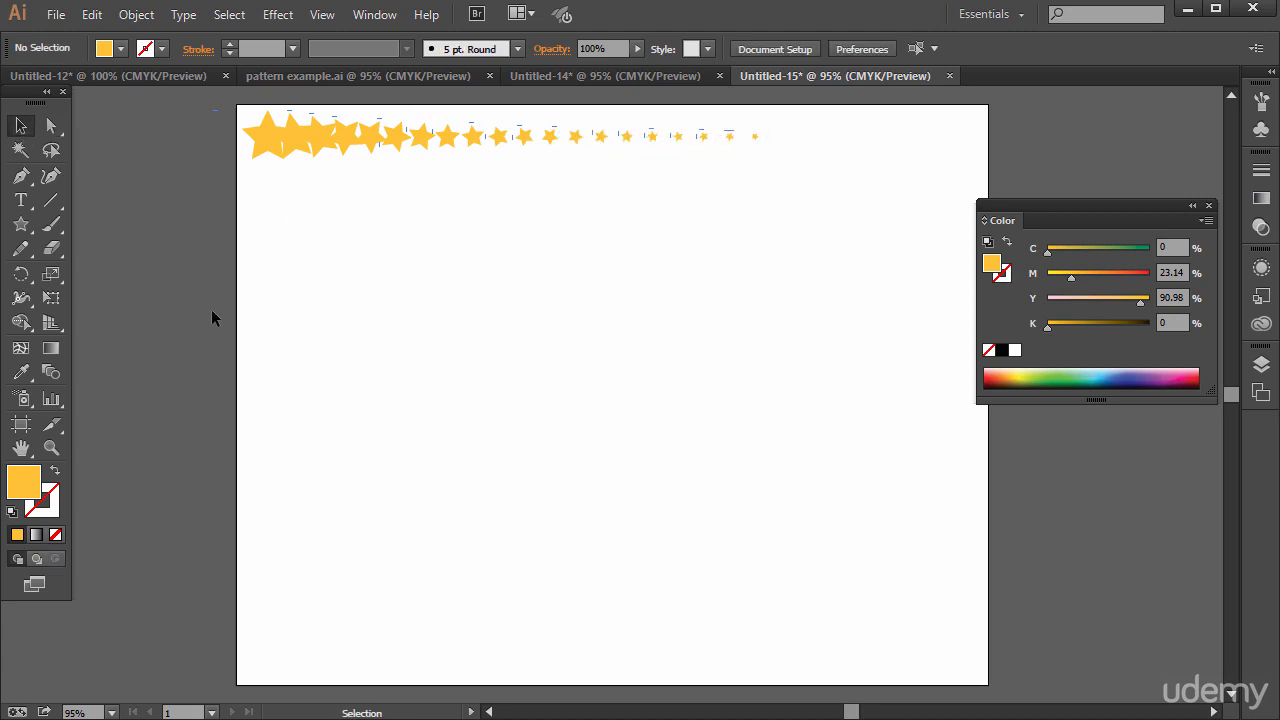
Duplicate the star row below itself, rotate the copy 180°, tuck it closely under the original row and select both rows
{"action": "left_click_drag", "start_coordinate": [222, 318], "coordinate": [840, 119]}
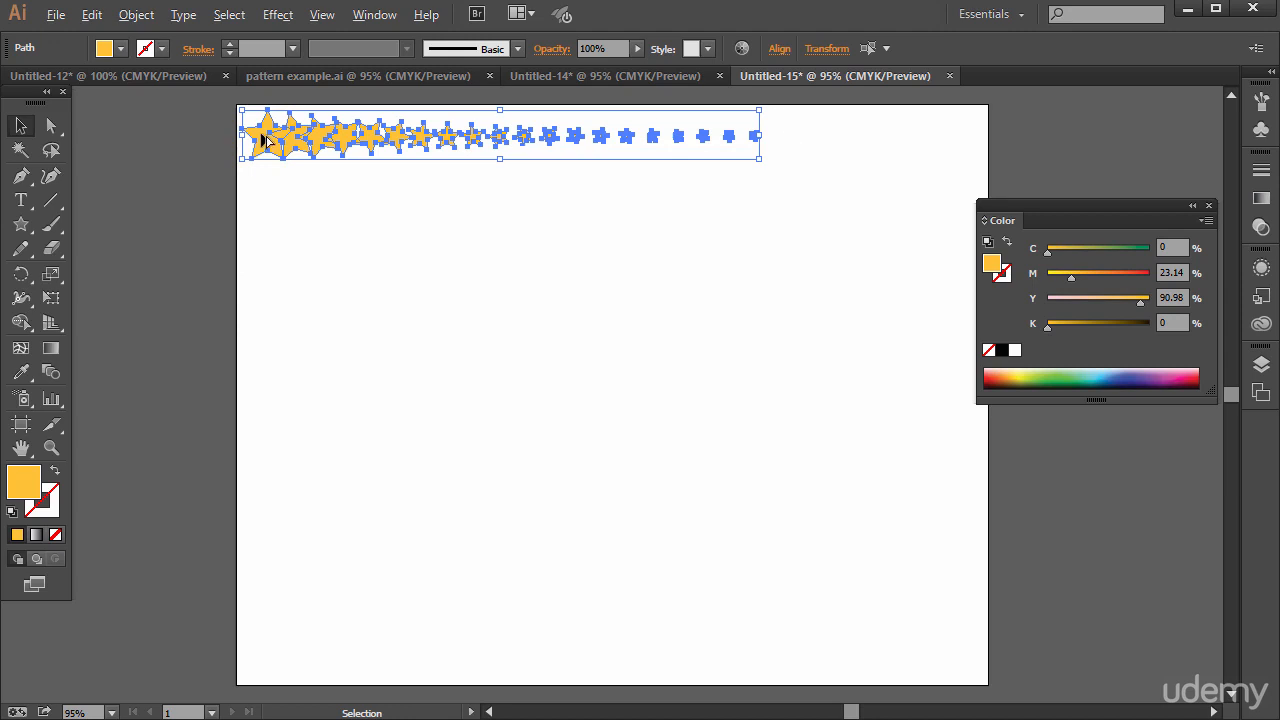
{"action": "left_click_drag", "start_coordinate": [266, 140], "coordinate": [258, 196]}
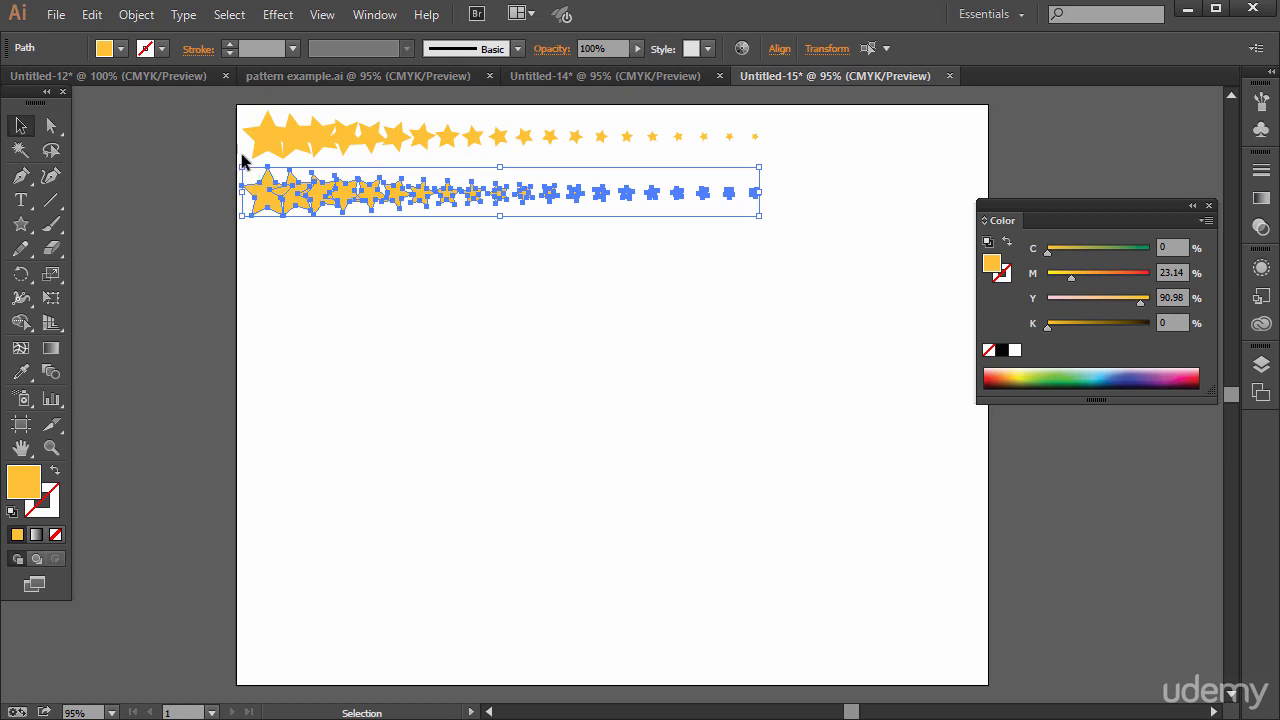
{"action": "left_click_drag", "start_coordinate": [235, 161], "coordinate": [799, 224]}
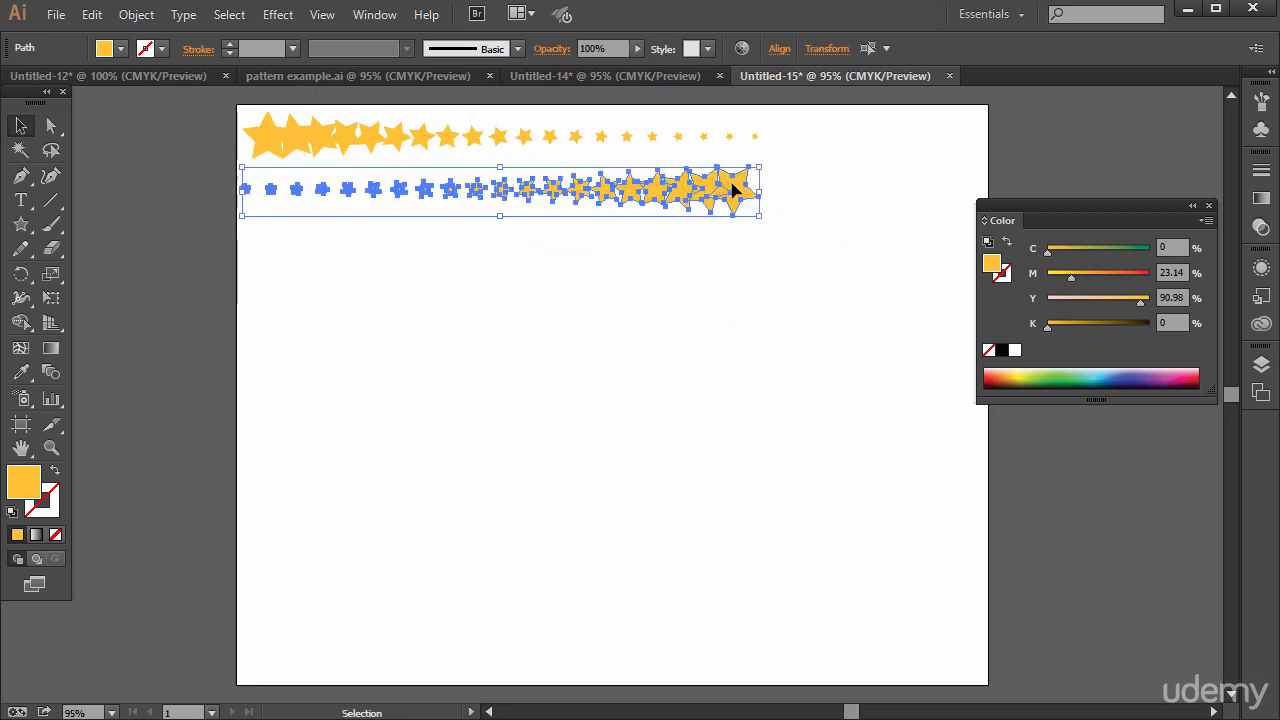
{"action": "left_click_drag", "start_coordinate": [734, 191], "coordinate": [748, 171]}
{"action": "left_click_drag", "start_coordinate": [259, 307], "coordinate": [831, 140]}
{"action": "left_click_drag", "start_coordinate": [758, 173], "coordinate": [752, 237]}
{"action": "left_click", "coordinate": [183, 395]}
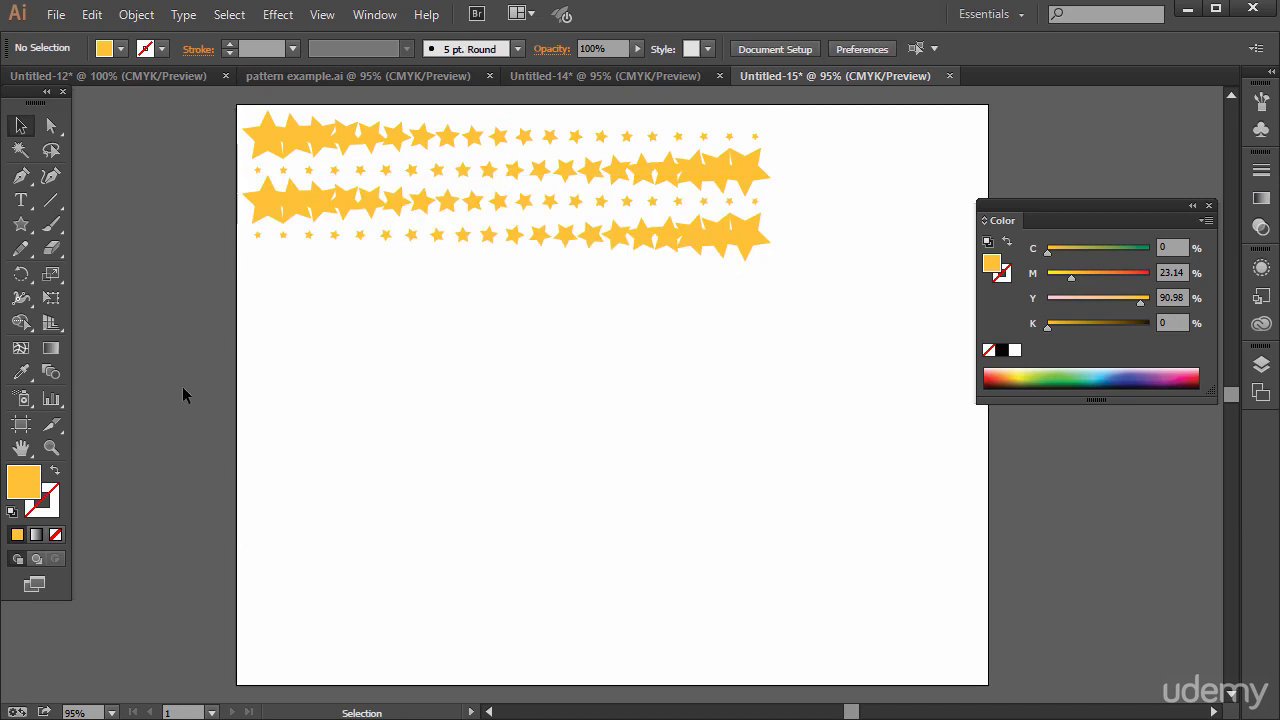
{"action": "key", "text": "ctrl+z"}
{"action": "key", "text": "ctrl+z"}
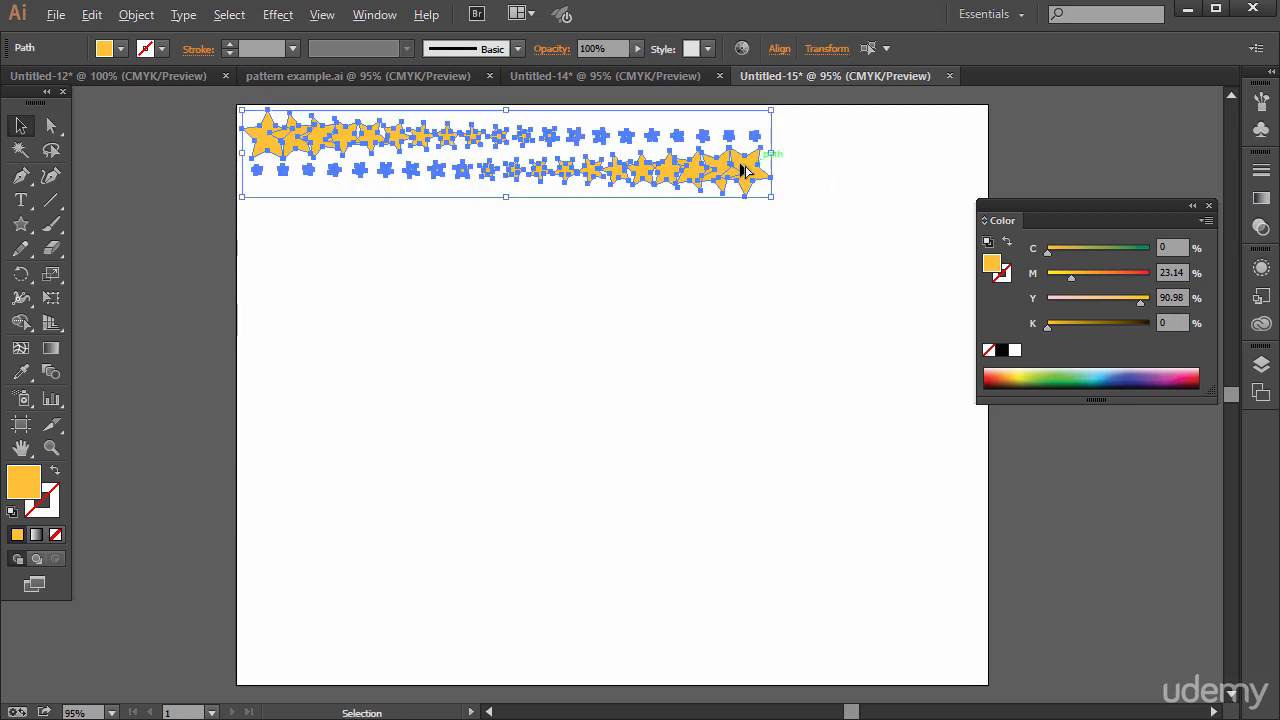
Copy the two selected star rows directly below and repeat with Transform Again until there are 14 rows, leaving nothing selected
{"action": "left_click_drag", "start_coordinate": [746, 166], "coordinate": [737, 240]}
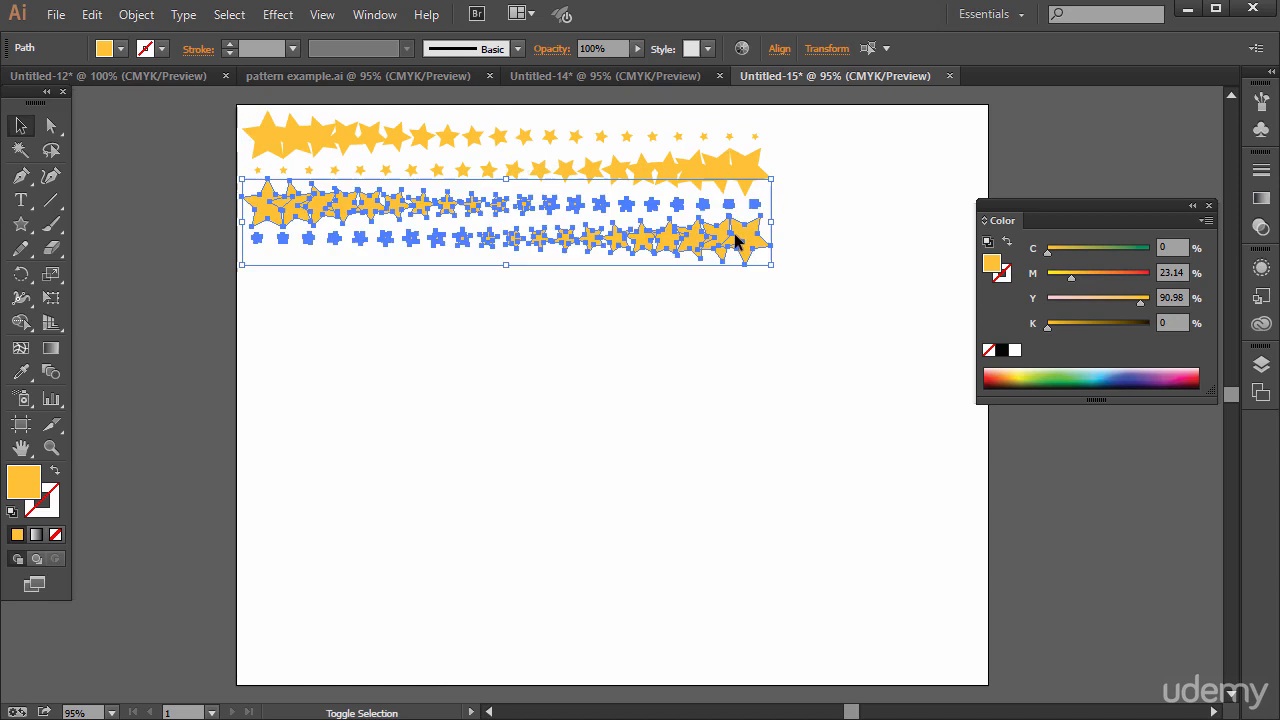
{"action": "key", "text": "ctrl+d"}
{"action": "key", "text": "ctrl+d"}
{"action": "key", "text": "ctrl+d"}
{"action": "key", "text": "ctrl+d"}
{"action": "key", "text": "ctrl+d"}
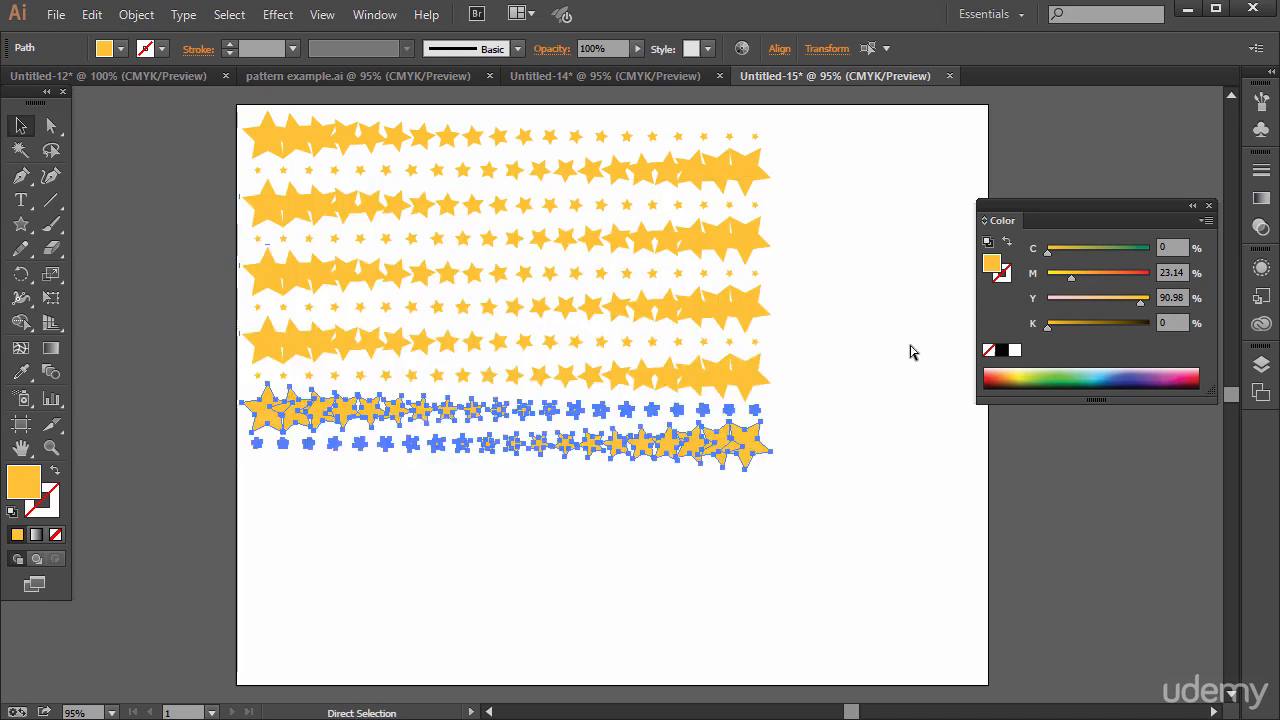
{"action": "left_click", "coordinate": [171, 368]}
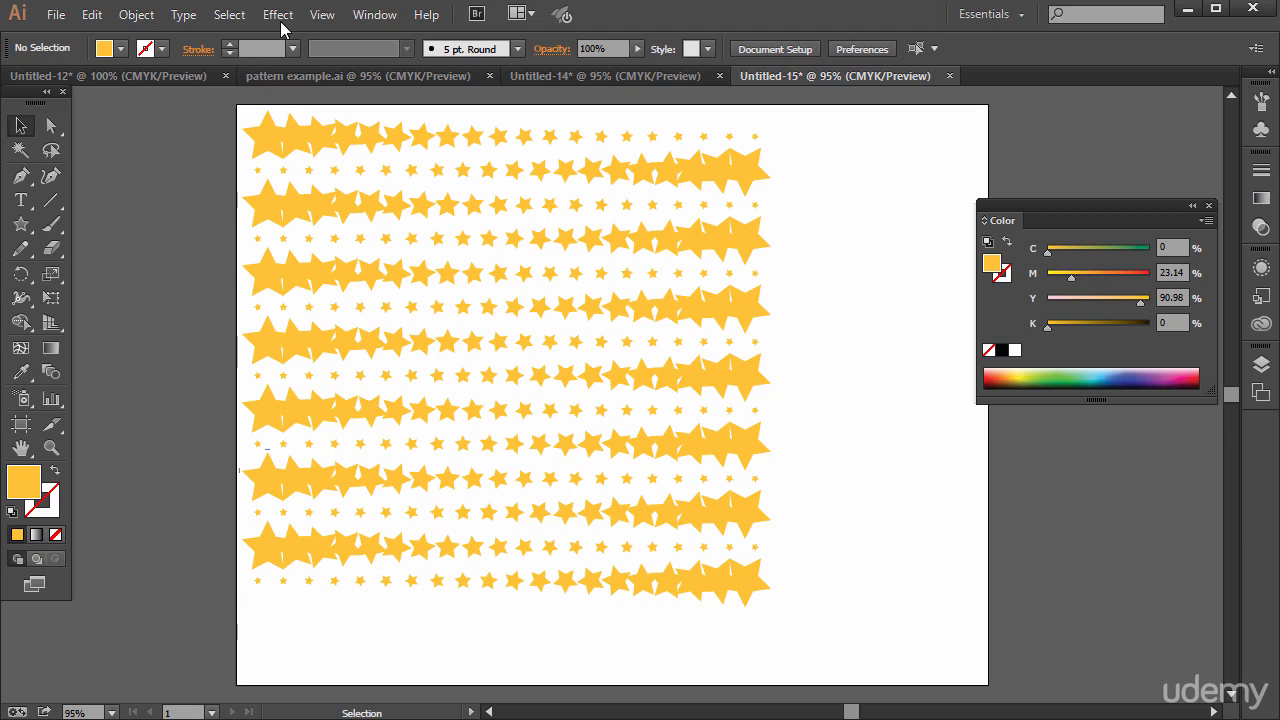
Select the large star ending the second row and review the Transform commands available for it
{"action": "left_click", "coordinate": [137, 14]}
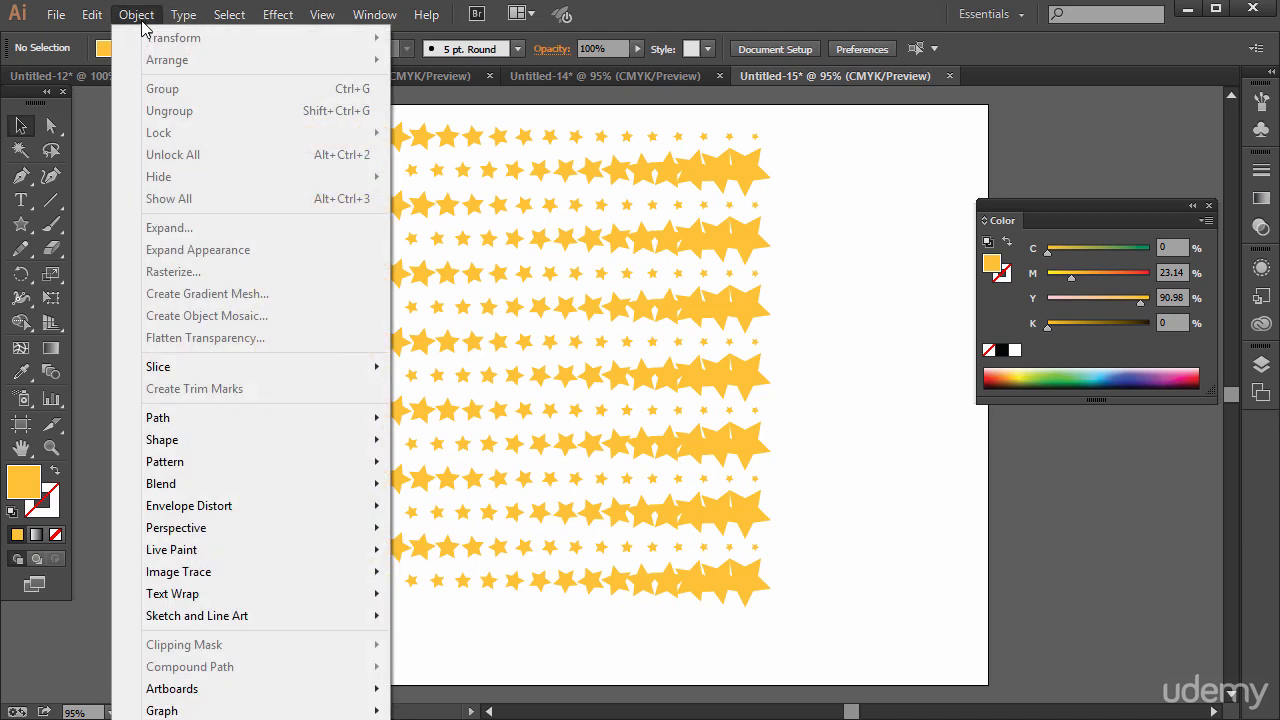
{"action": "key", "text": "Escape"}
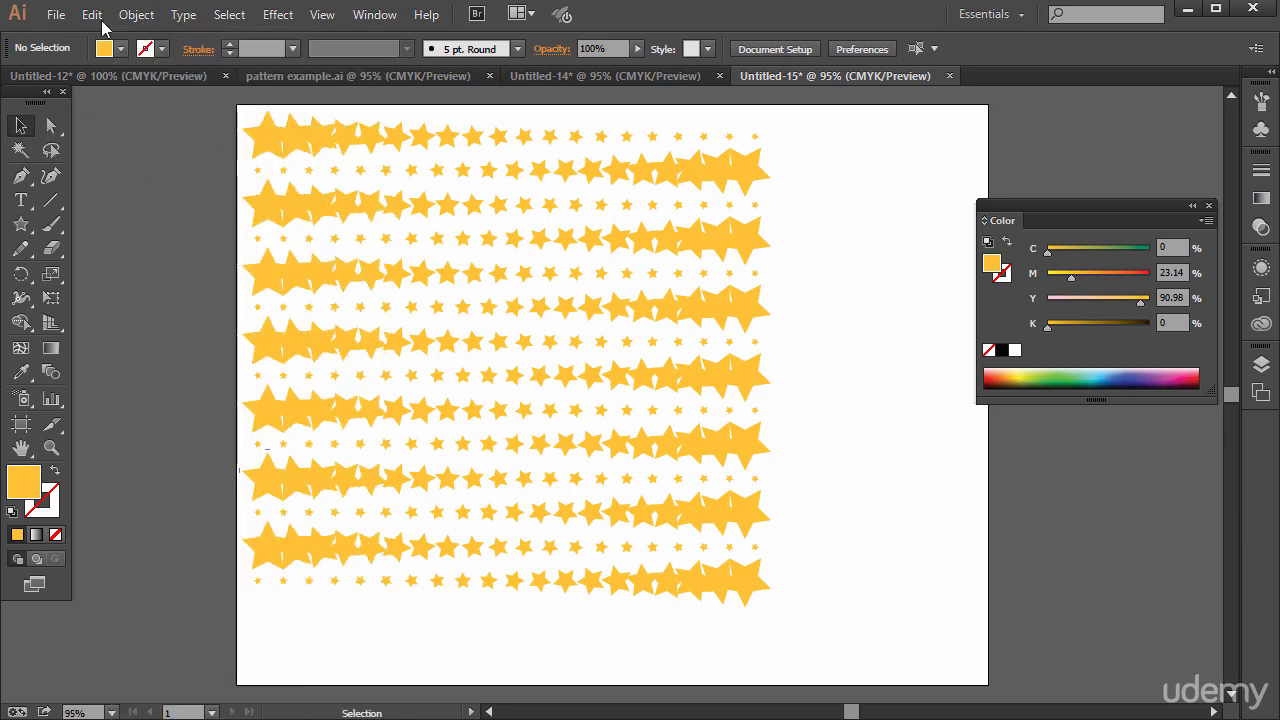
{"action": "left_click", "coordinate": [135, 16]}
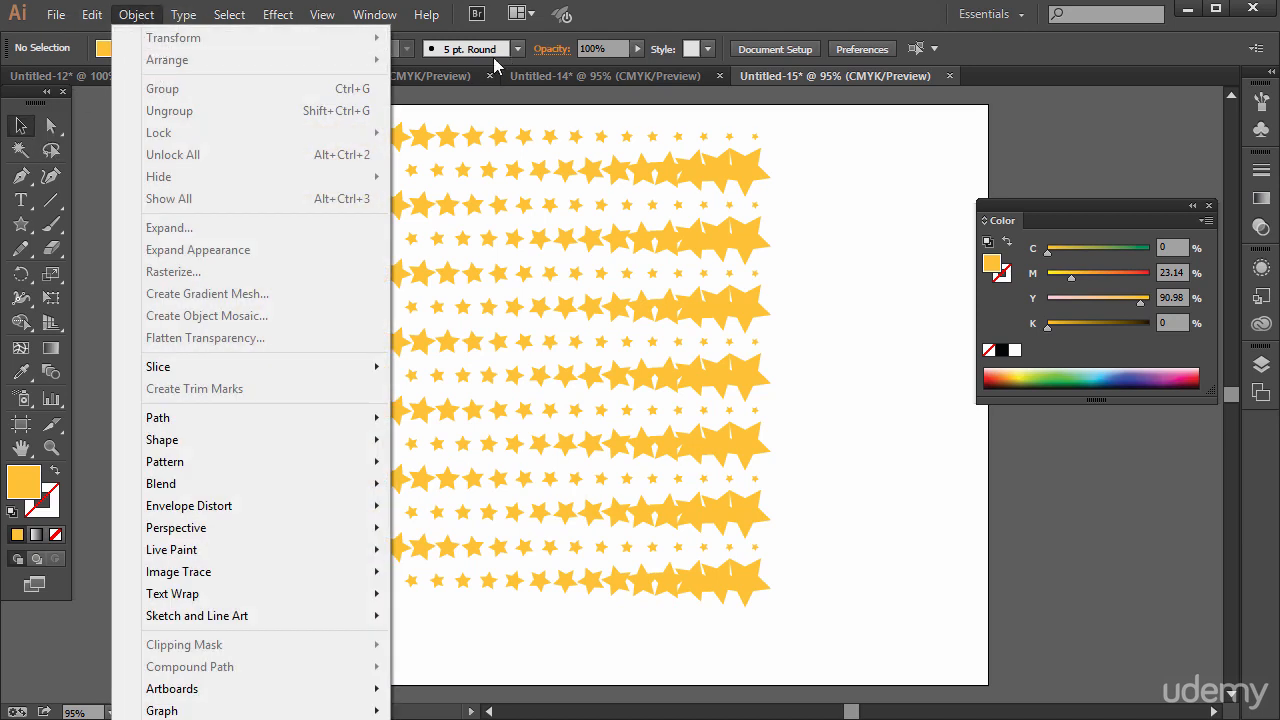
{"action": "left_click", "coordinate": [752, 160]}
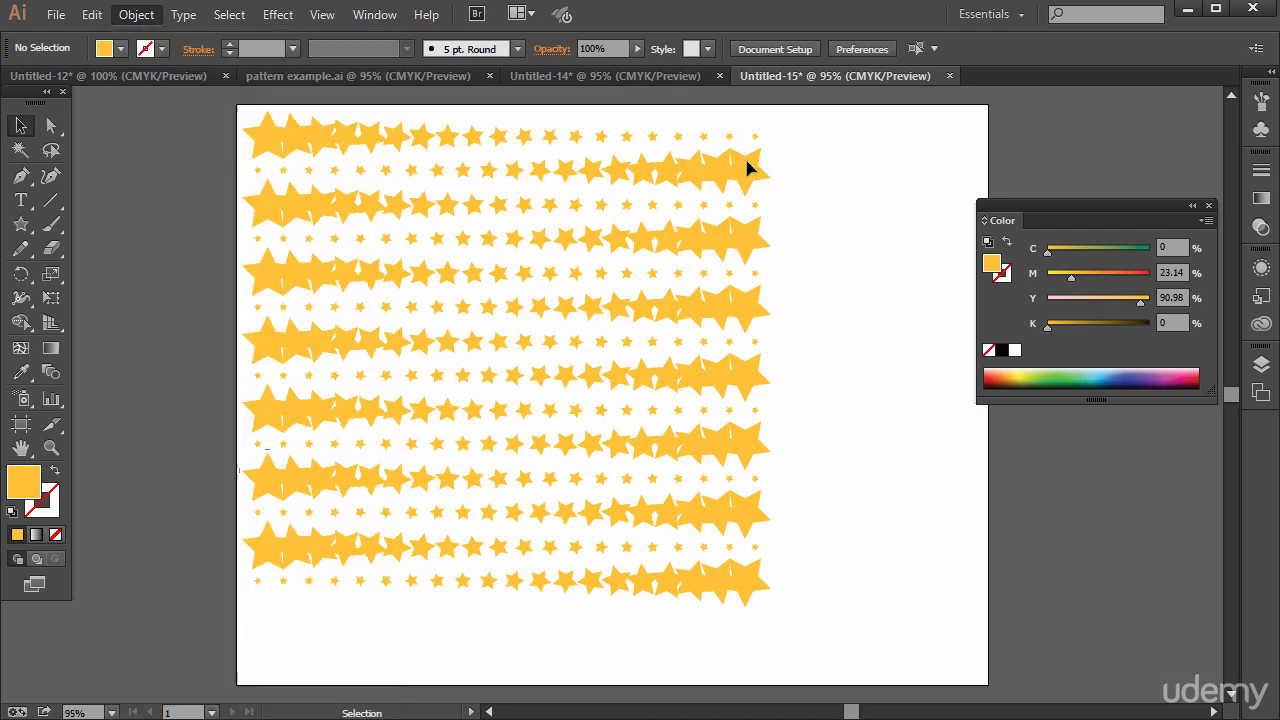
{"action": "left_click", "coordinate": [750, 168]}
{"action": "left_click", "coordinate": [136, 14]}
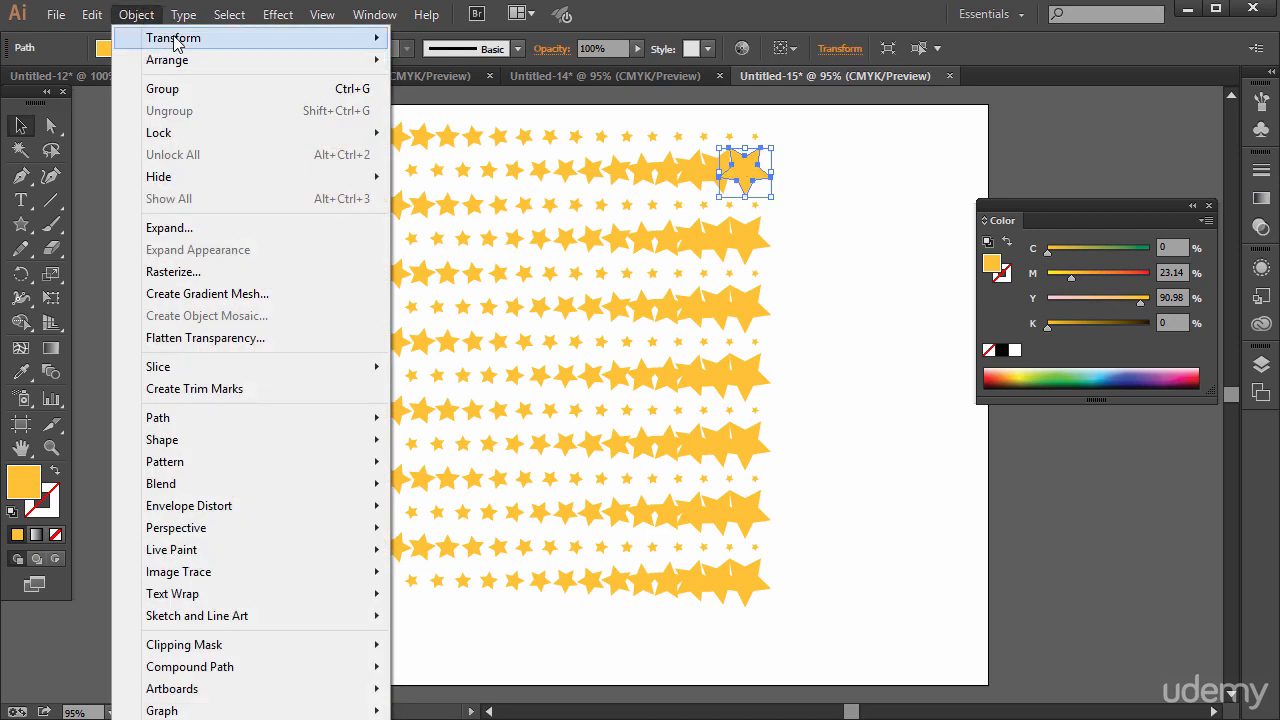
{"action": "mouse_move", "coordinate": [320, 40]}
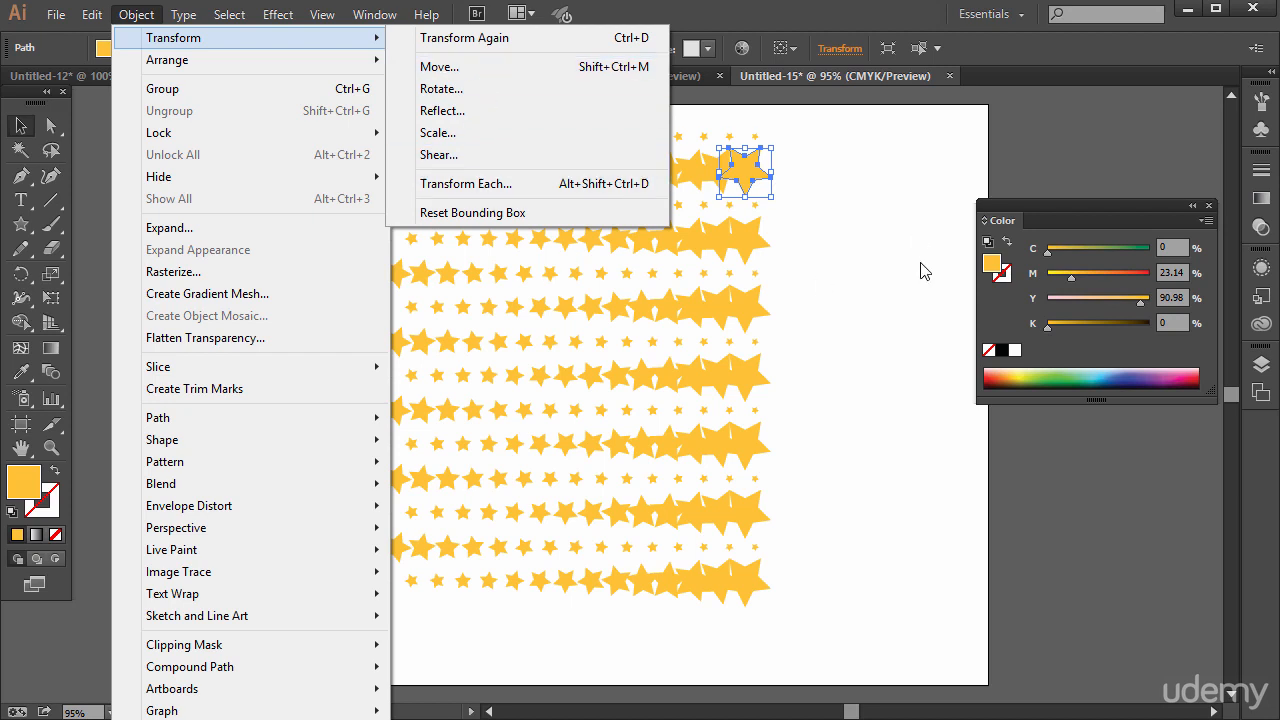
{"action": "left_click", "coordinate": [838, 218]}
Recolor individual circles in the Untitled-14 pattern, making the sixth circle of the third row blue-violet, and return to Untitled-15
{"action": "left_click", "coordinate": [620, 76]}
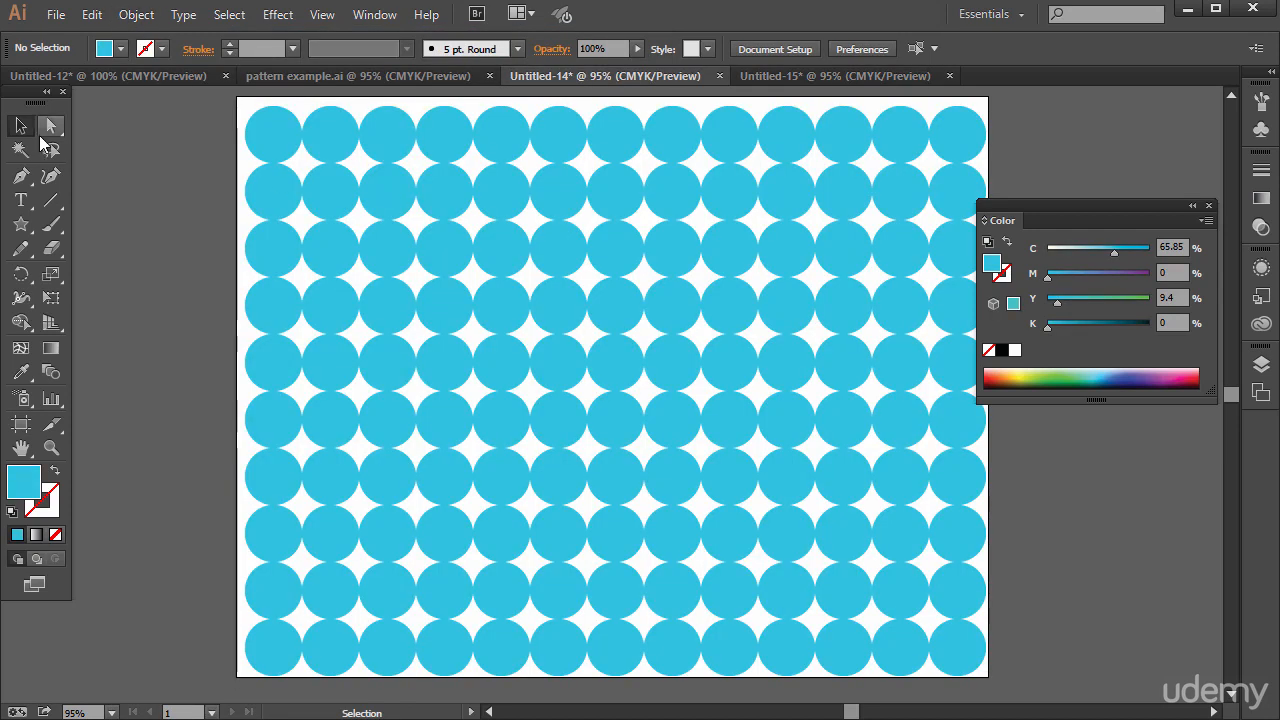
{"action": "left_click", "coordinate": [575, 255]}
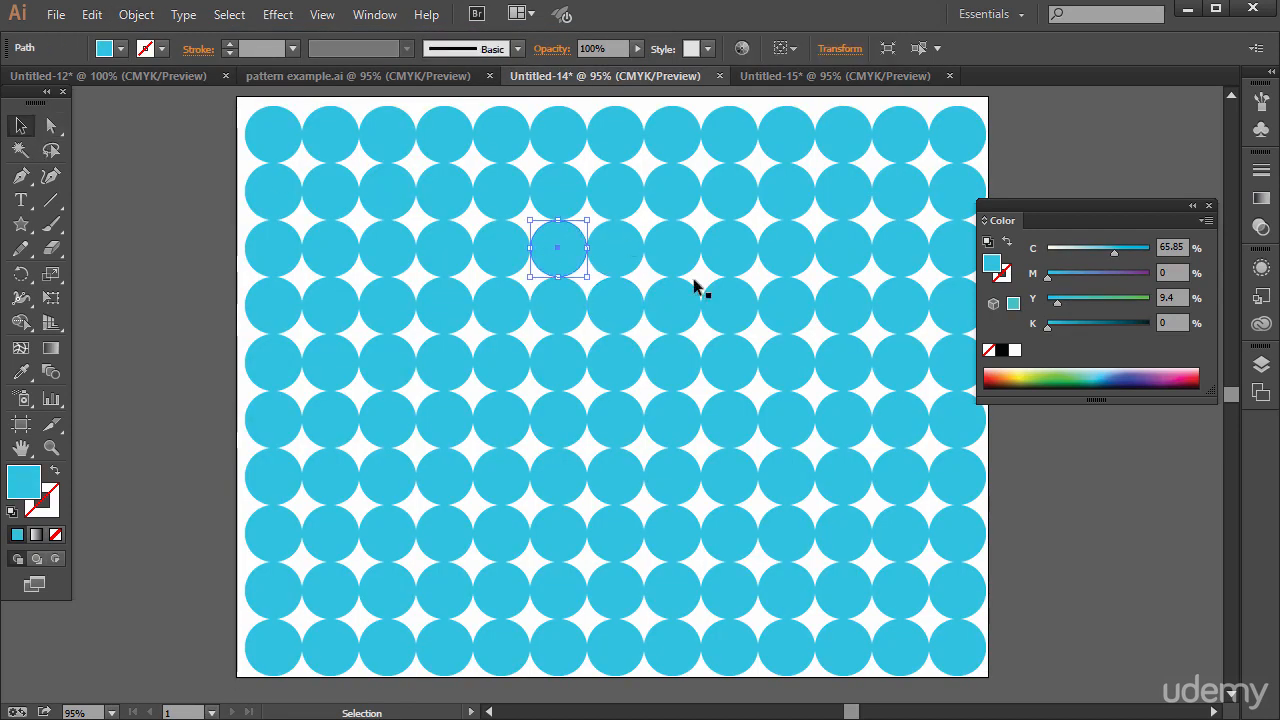
{"action": "left_click", "coordinate": [1112, 376]}
{"action": "left_click", "coordinate": [606, 206]}
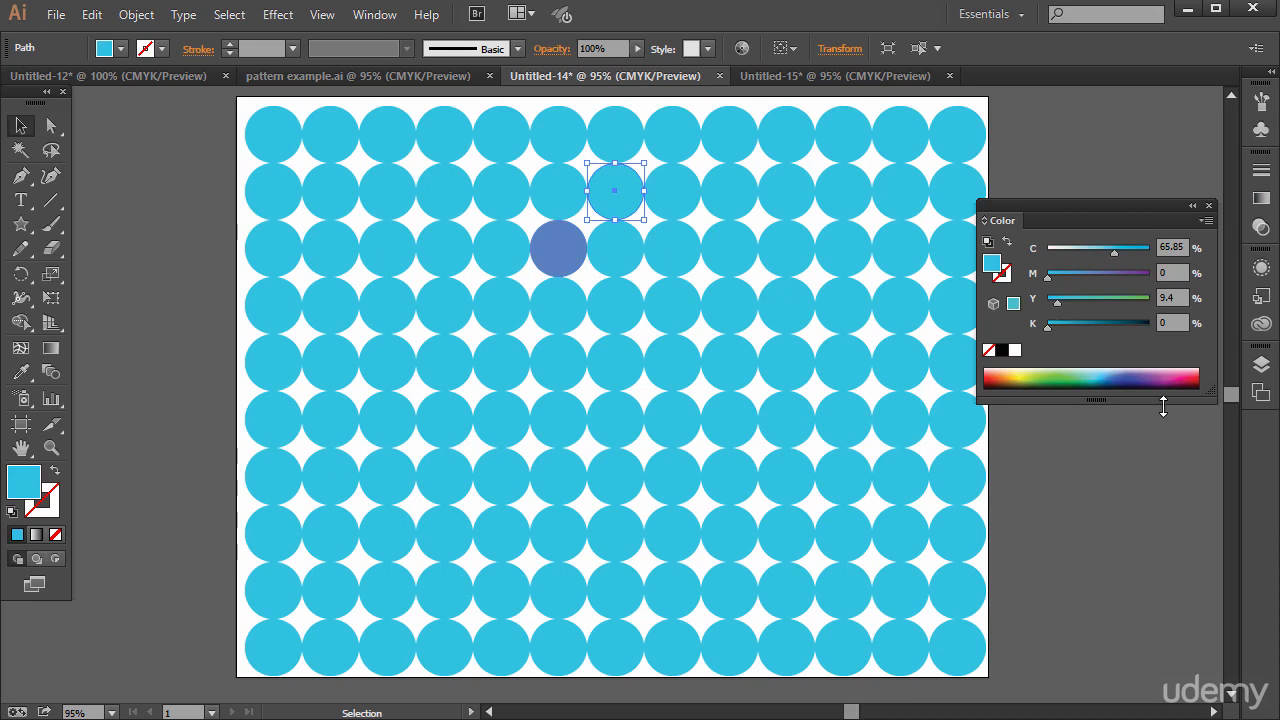
{"action": "left_click", "coordinate": [1128, 370]}
{"action": "left_click", "coordinate": [772, 215]}
{"action": "left_click", "coordinate": [835, 76]}
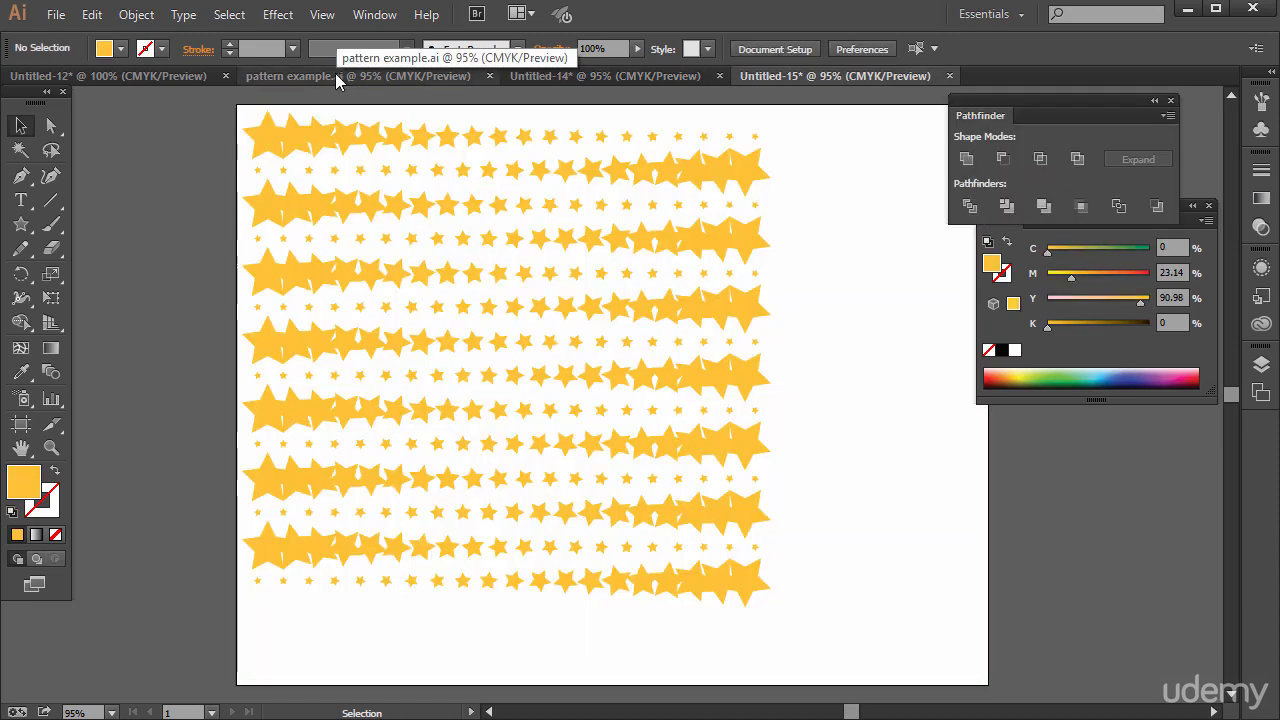